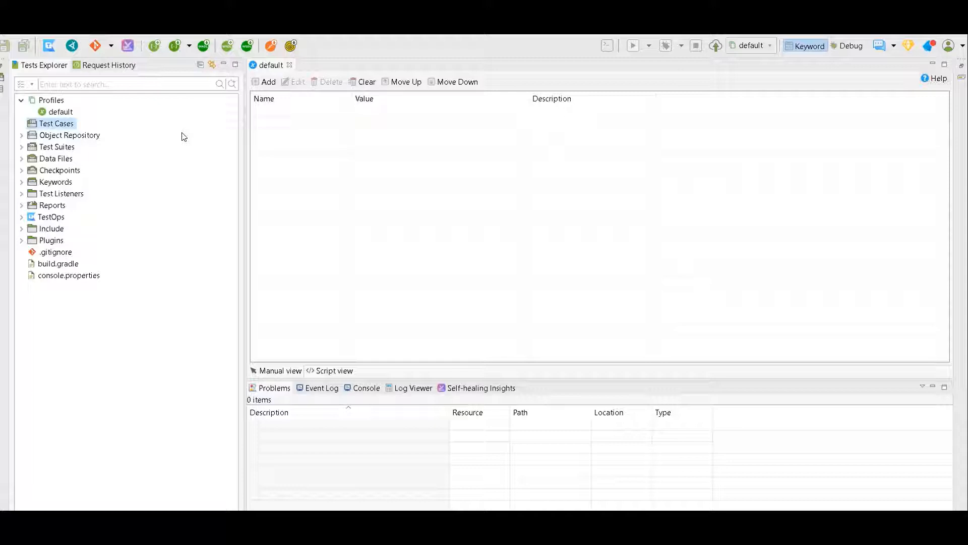
right_click(52, 126)
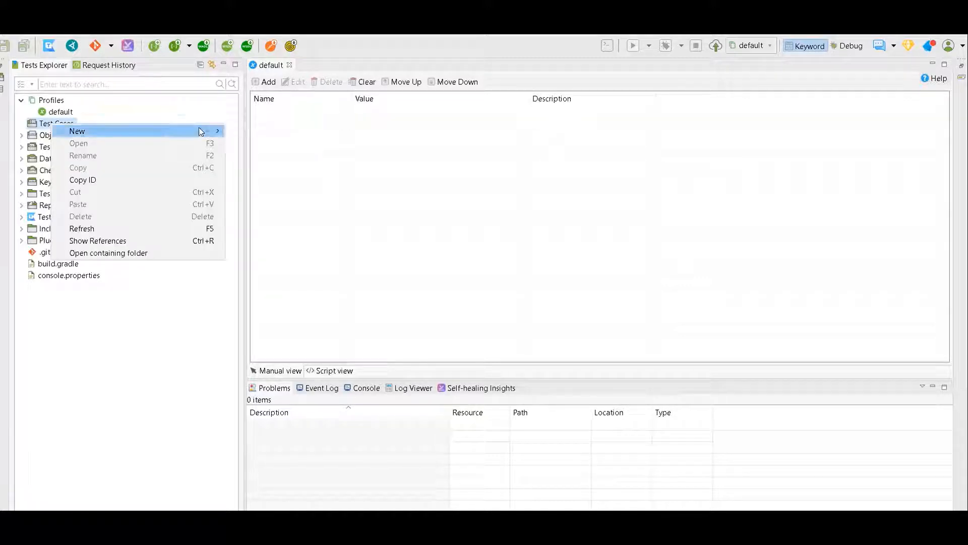
left_click(43, 126)
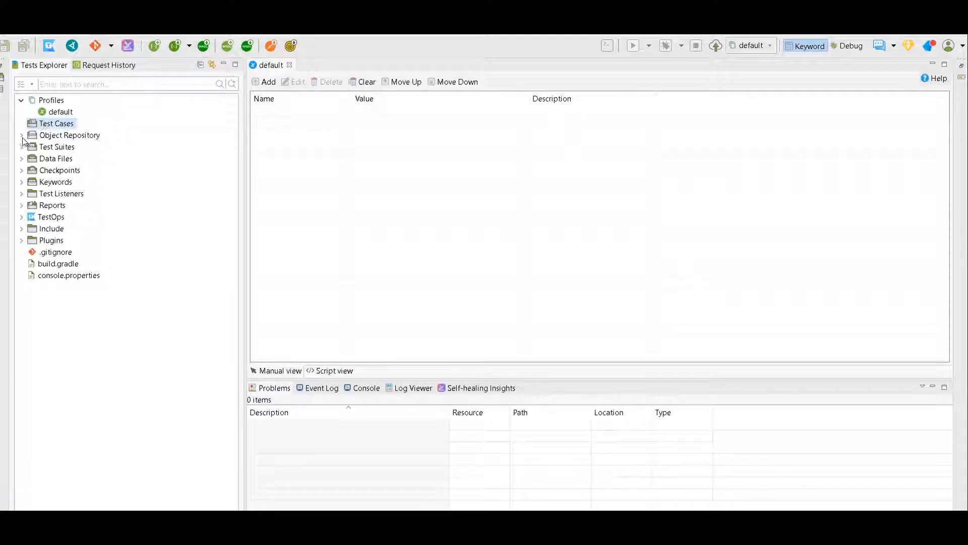
left_click(56, 137)
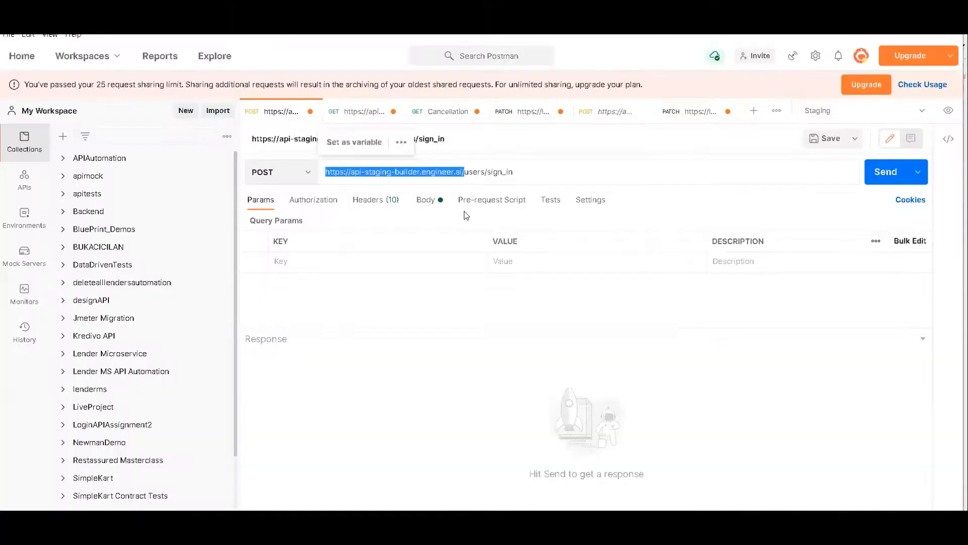
Step: Examine the sign_in request's endpoint path and JSON body in Postman, and return to Katalon Studio
left_click_drag(513, 172, 462, 173)
left_click(425, 200)
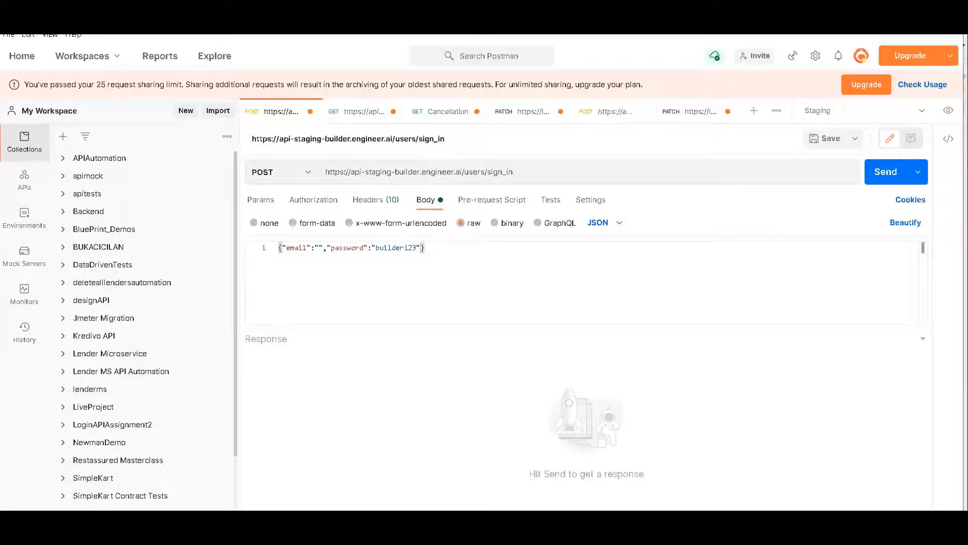
mouse_move(572, 525)
left_click(572, 474)
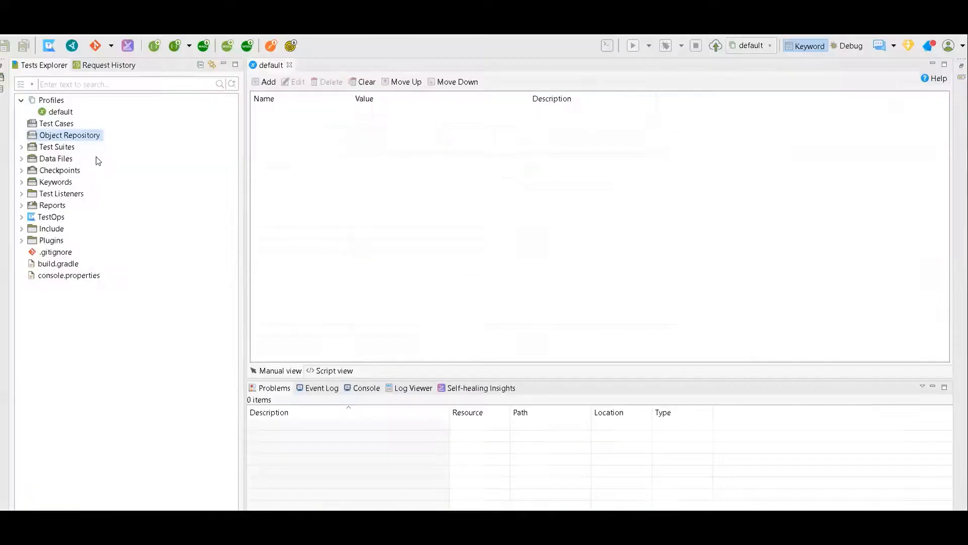
right_click(50, 137)
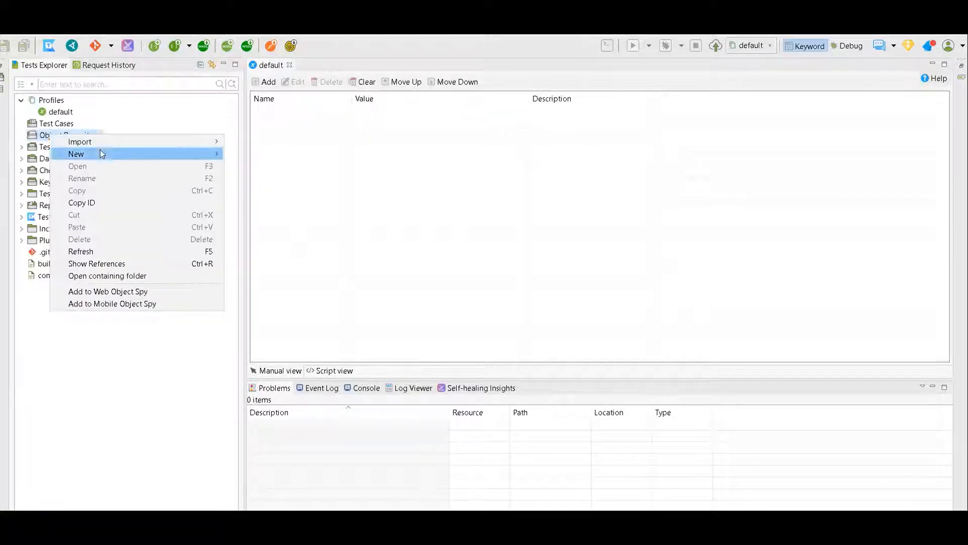
mouse_move(138, 153)
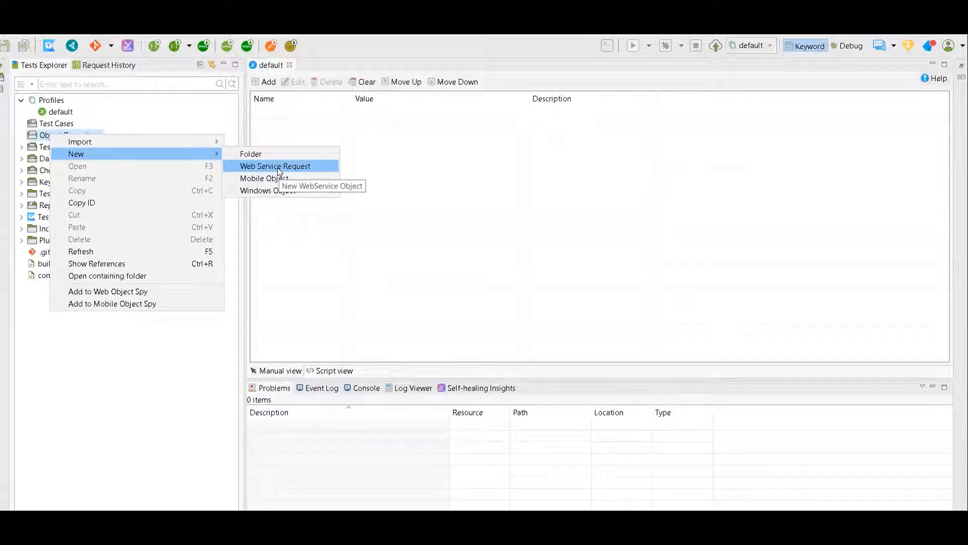
left_click(41, 138)
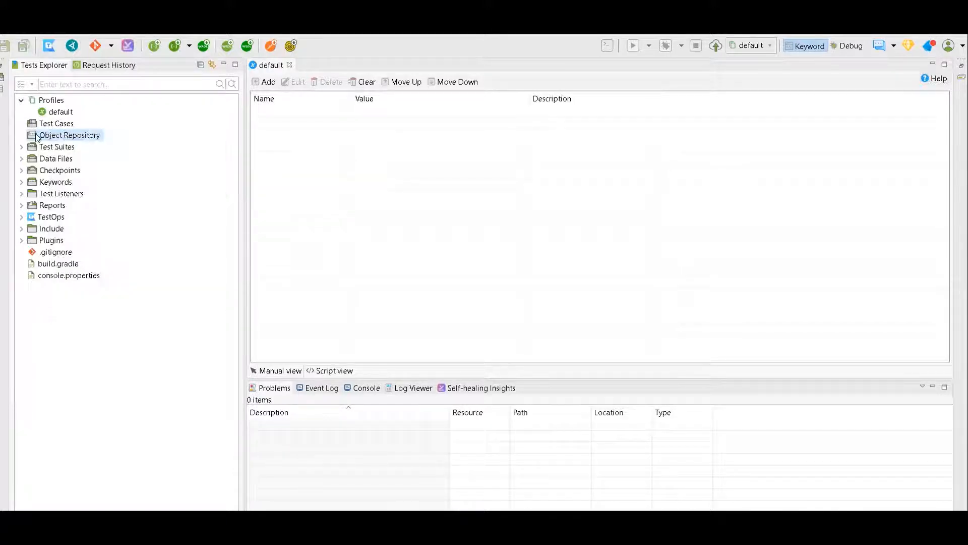
Step: Start a new RESTful web service request in the Object Repository and name it LoginAPI
right_click(44, 137)
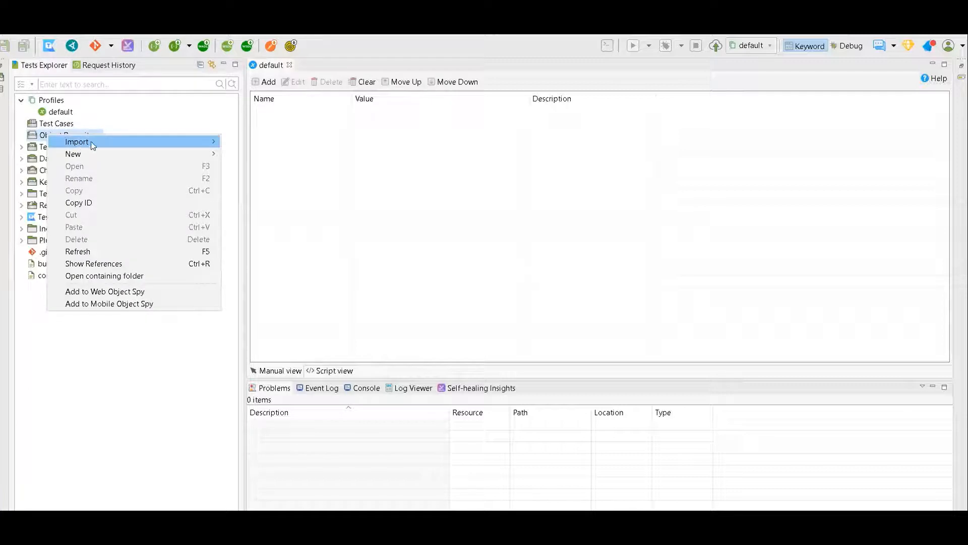
mouse_move(195, 154)
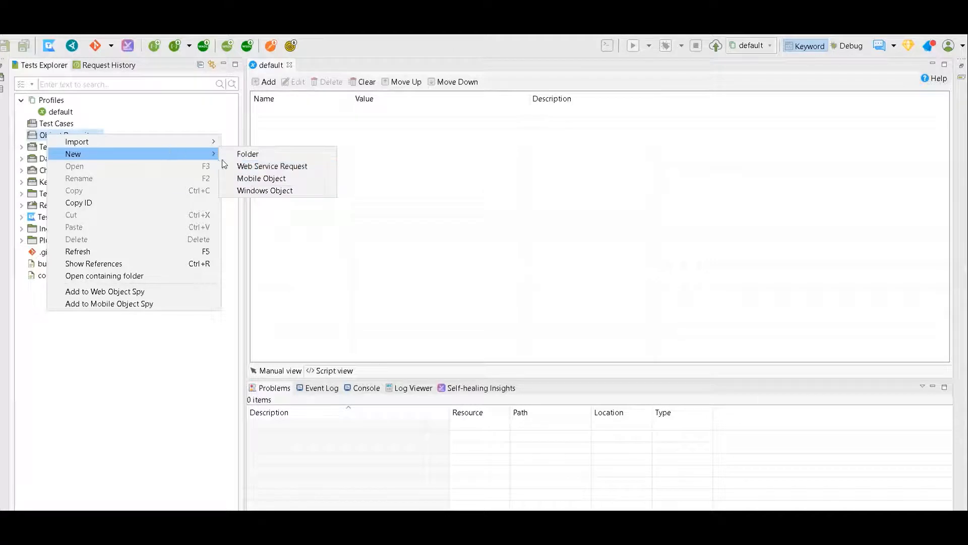
left_click(255, 169)
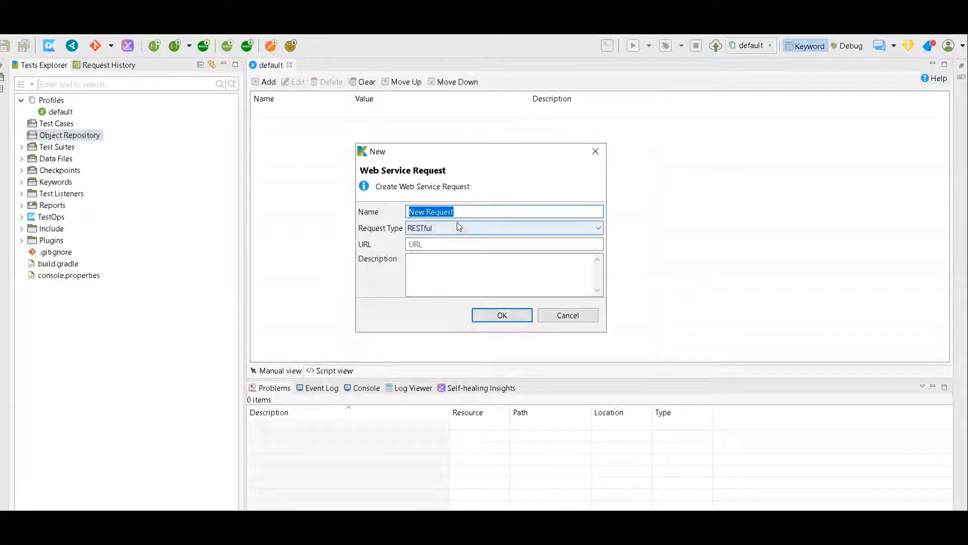
left_click(445, 229)
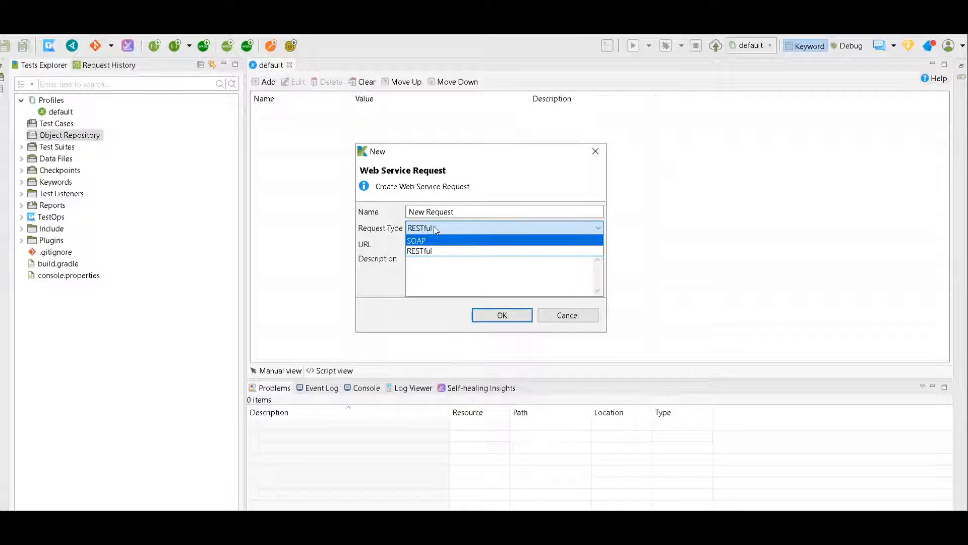
left_click(464, 212)
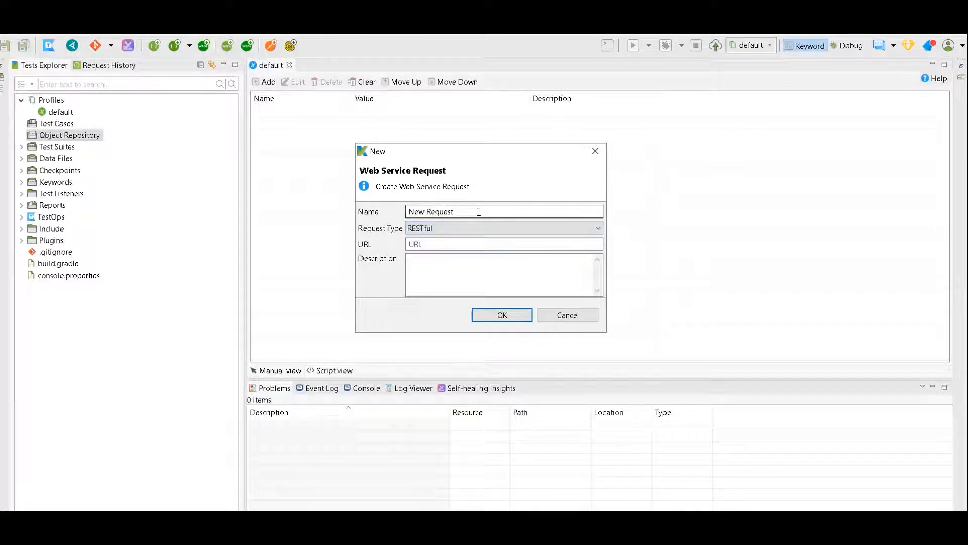
left_click_drag(479, 212, 397, 209)
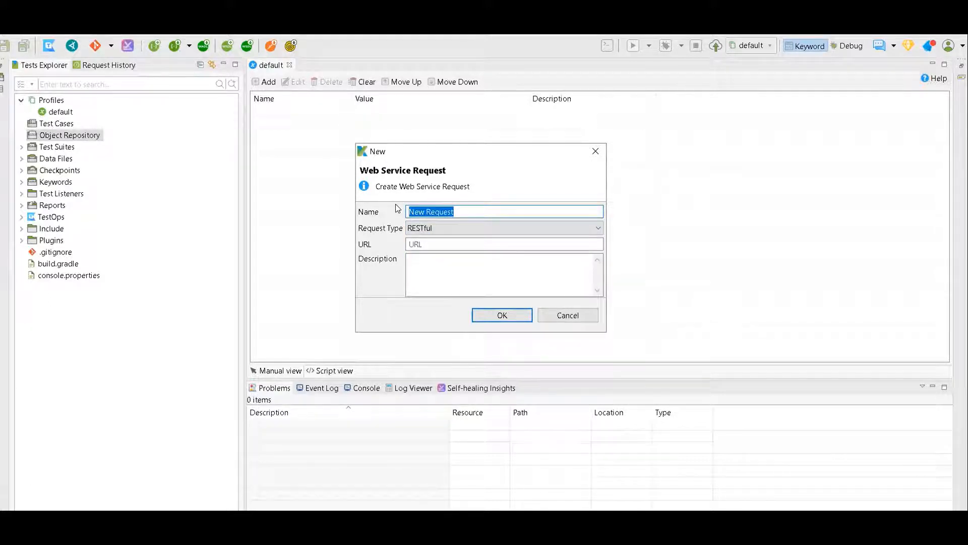
type("login")
key("ctrl+a")
type("LoginAPI")
key("ctrl+a")
key("alt+Tab")
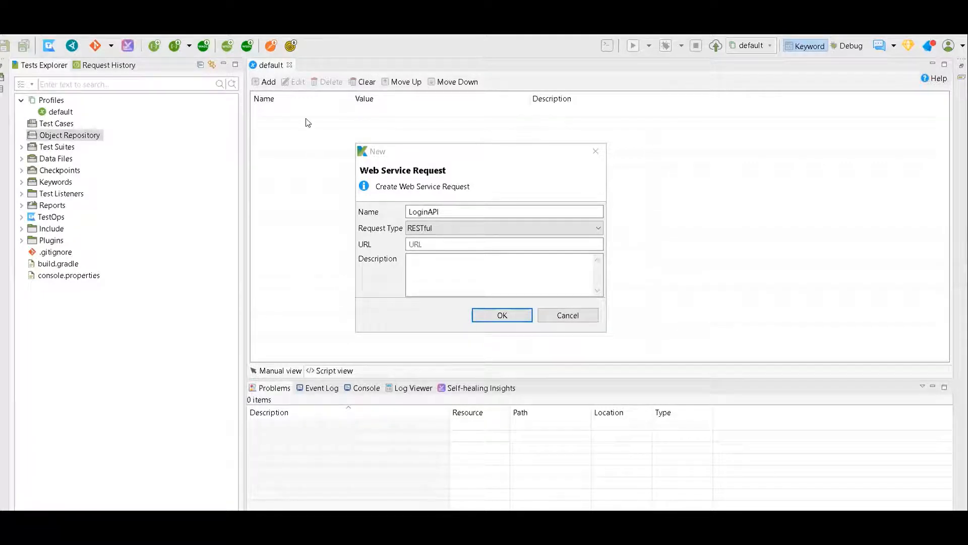
left_click(443, 243)
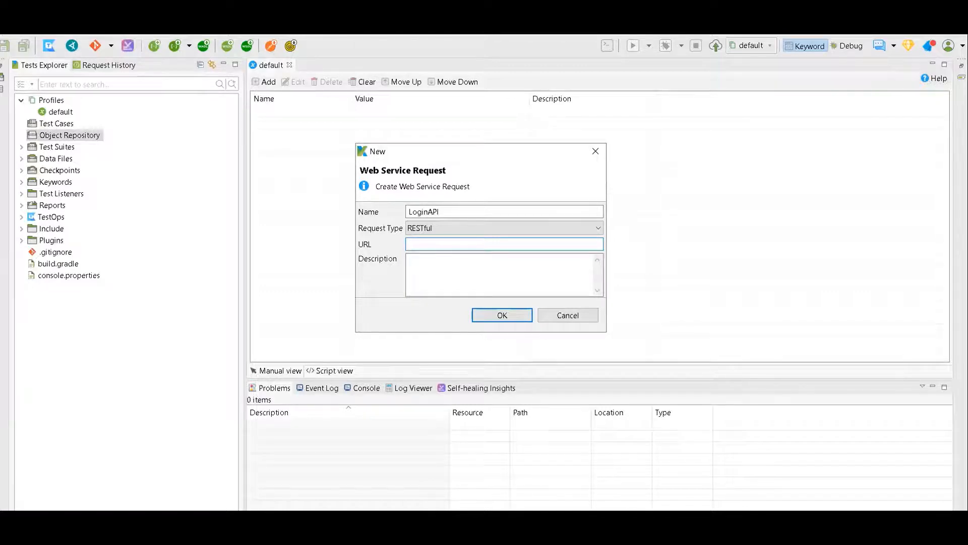
key("alt+Tab")
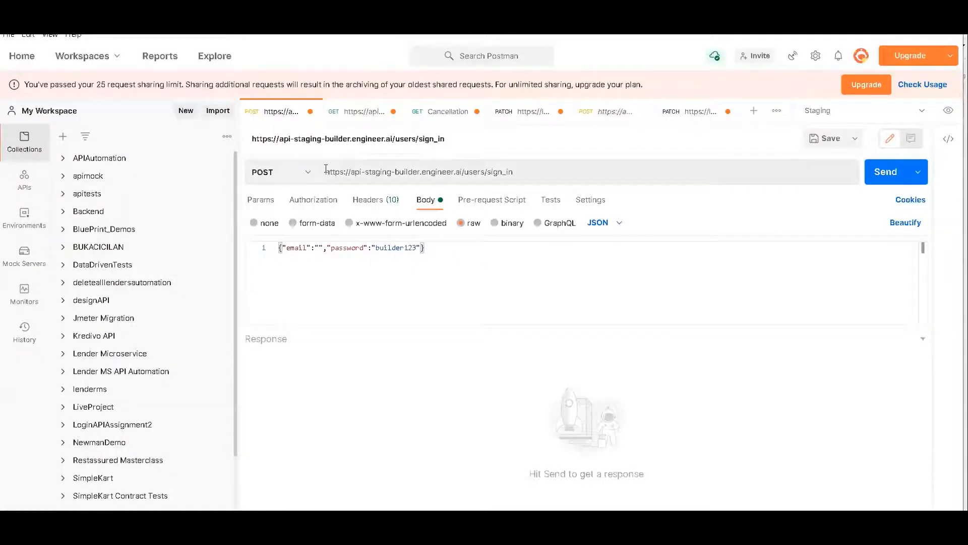
left_click_drag(325, 170, 437, 171)
left_click(550, 170)
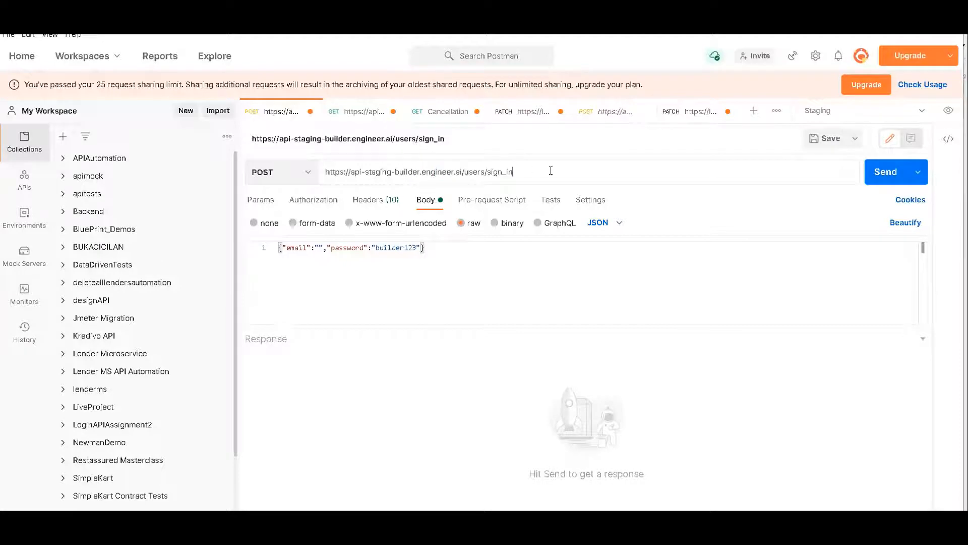
left_click_drag(326, 172, 465, 173)
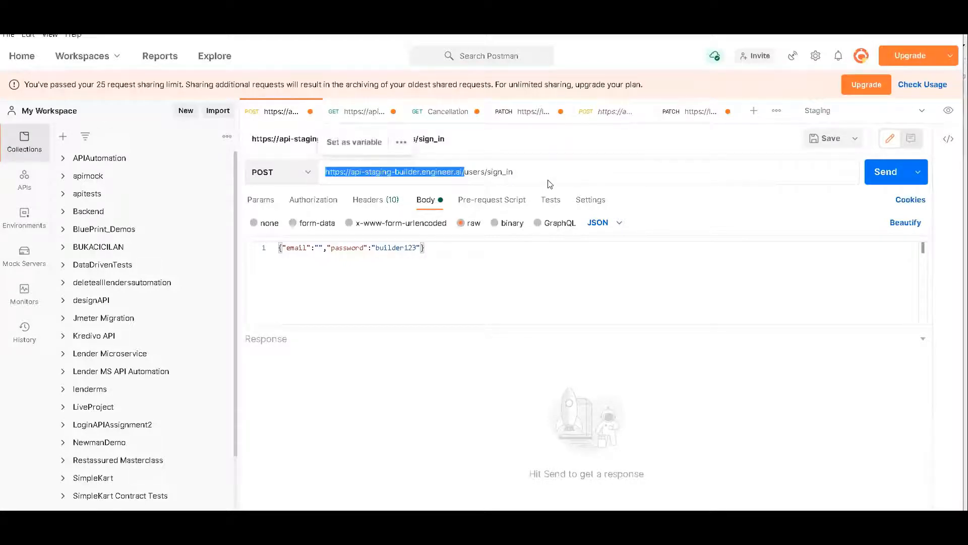
left_click(533, 167)
key("ctrl+a")
key("ctrl+c")
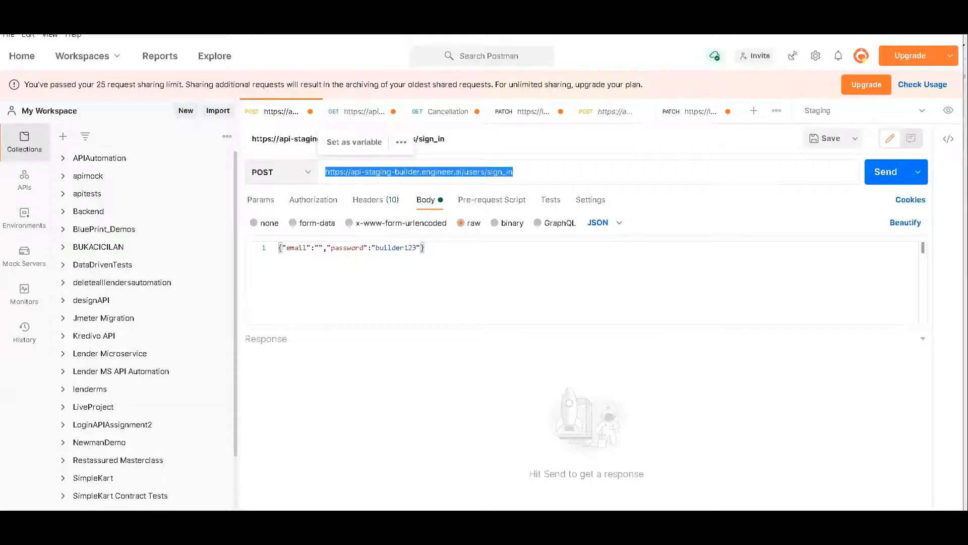
key("alt+Tab")
key("ctrl+v")
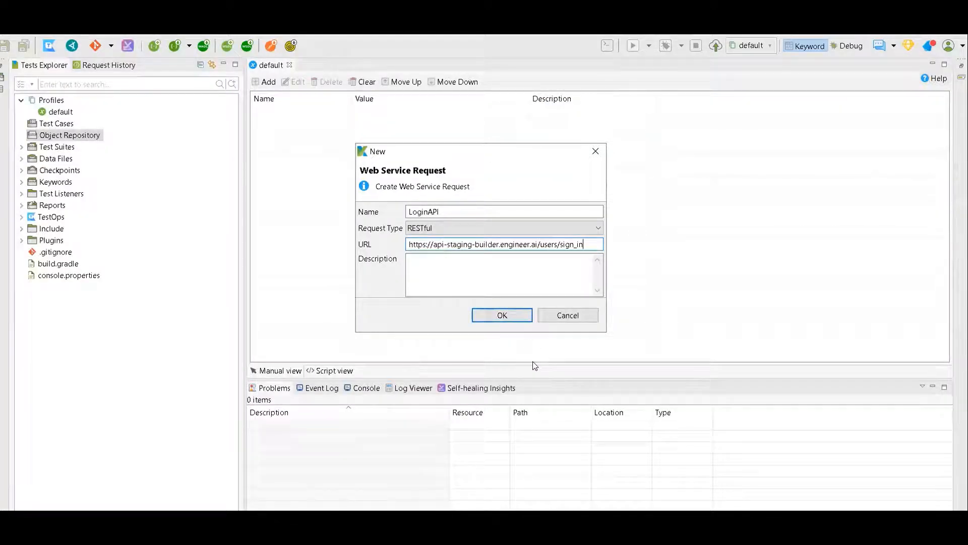
key("Return")
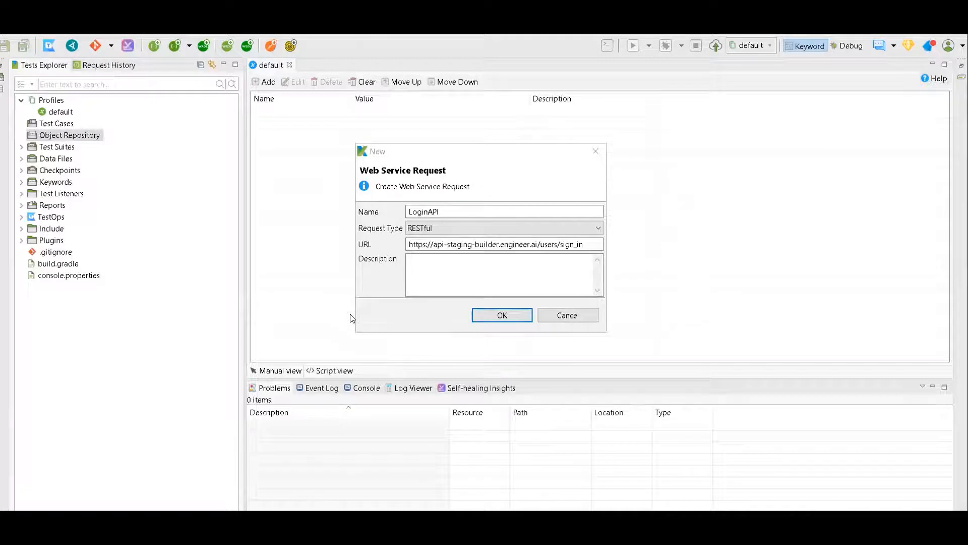
left_click(504, 315)
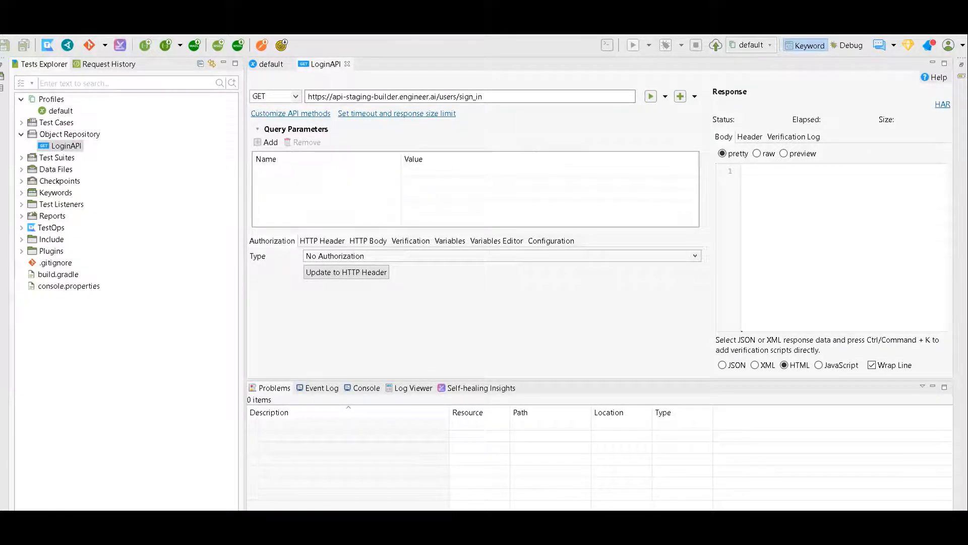
key("alt+Tab")
left_click(49, 136)
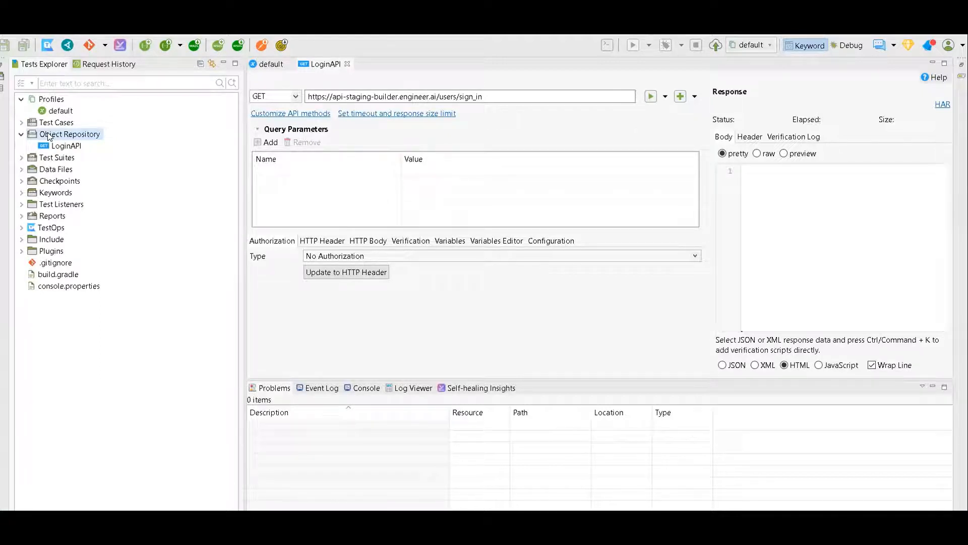
right_click(49, 136)
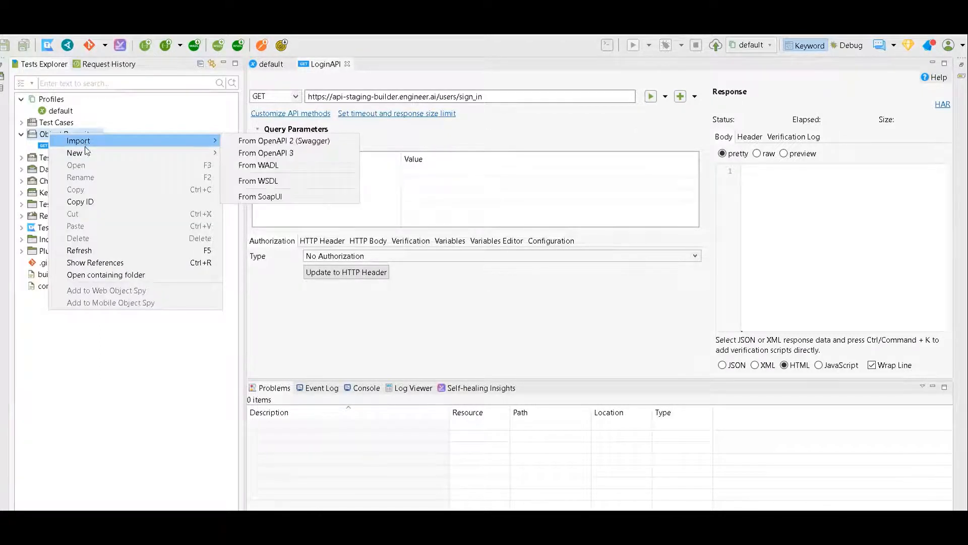
mouse_move(112, 152)
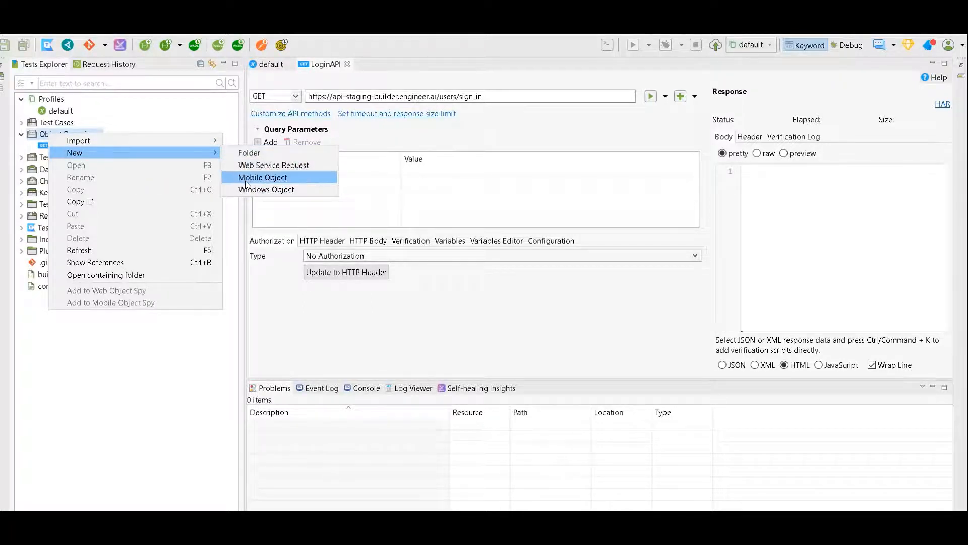
left_click(36, 129)
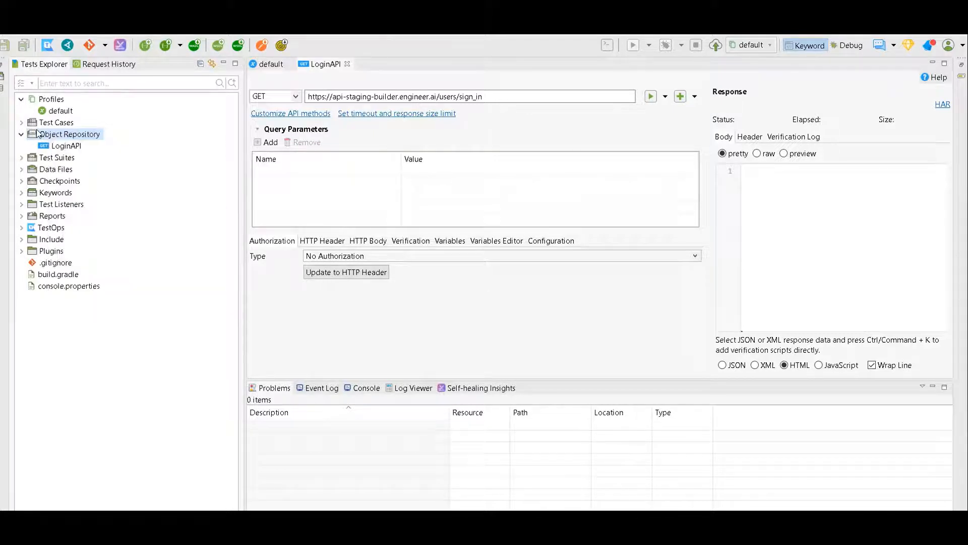
left_click(61, 147)
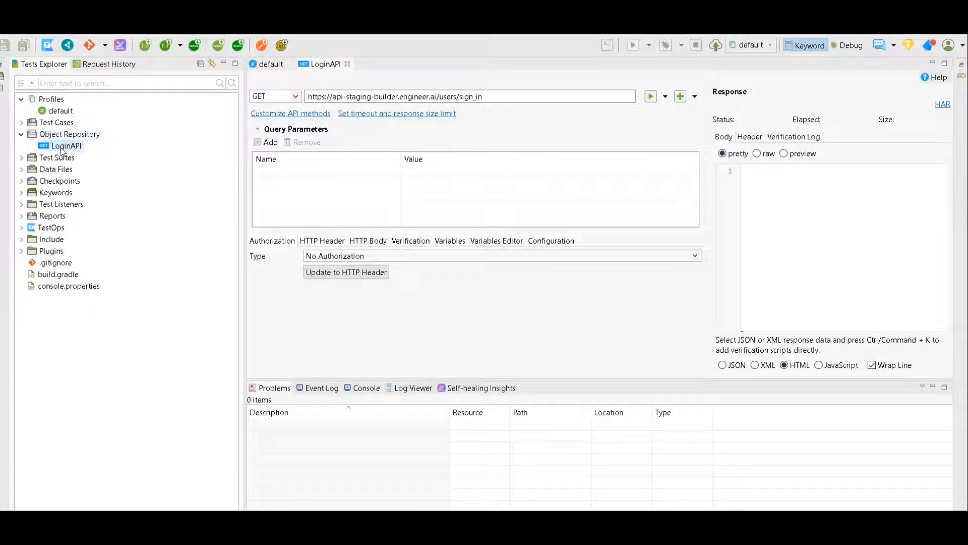
left_click(74, 135)
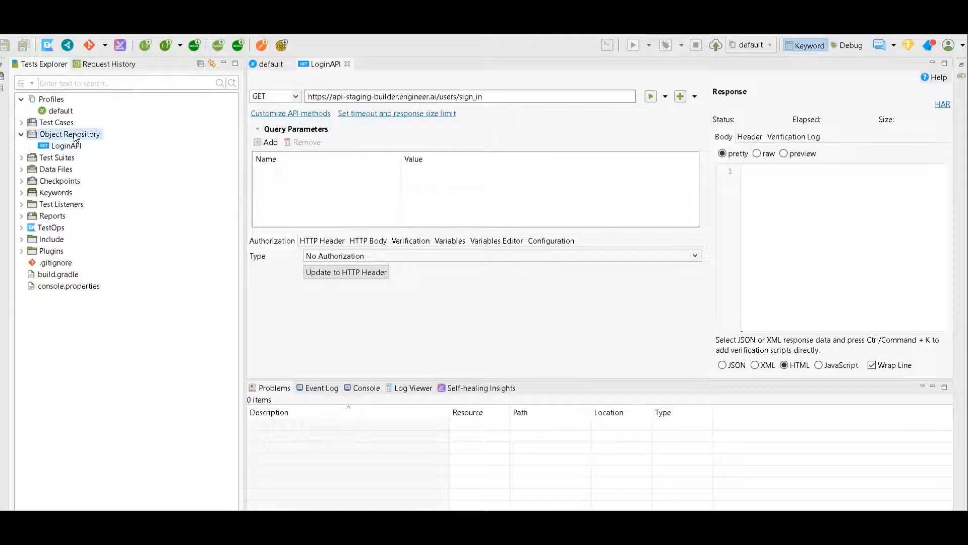
right_click(74, 136)
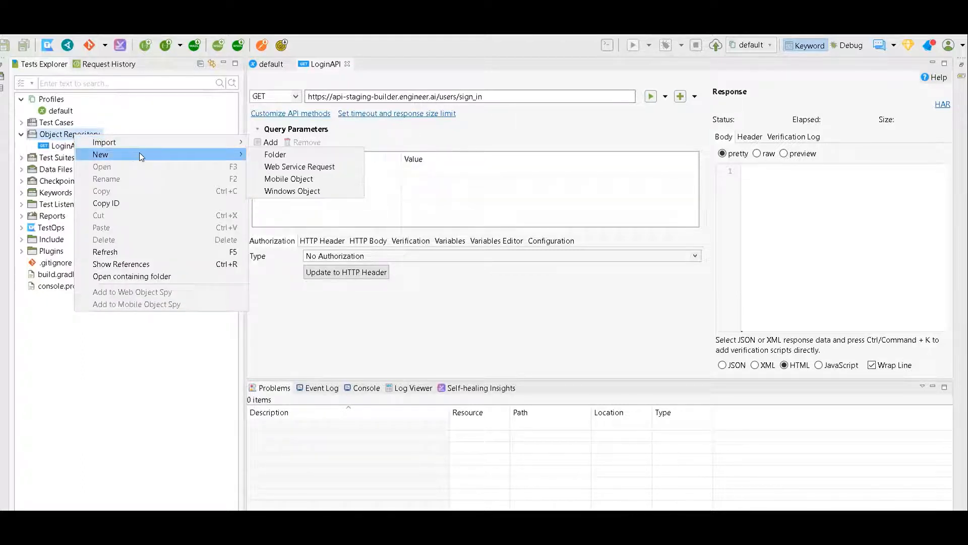
left_click(283, 162)
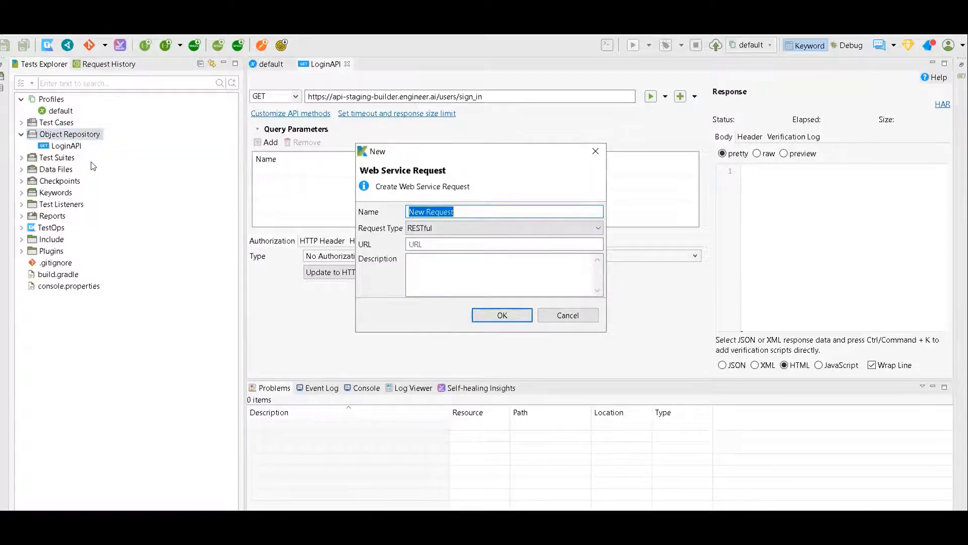
left_click(433, 230)
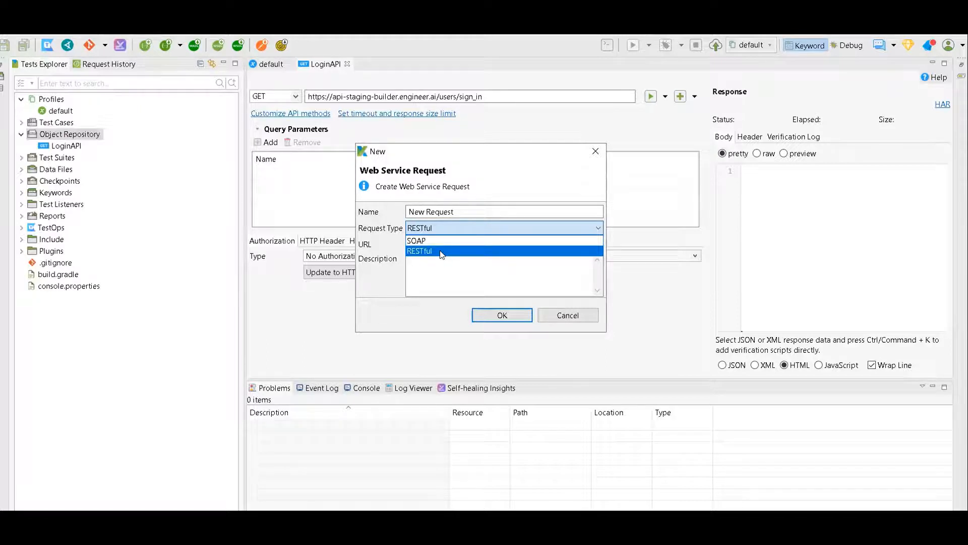
left_click(432, 251)
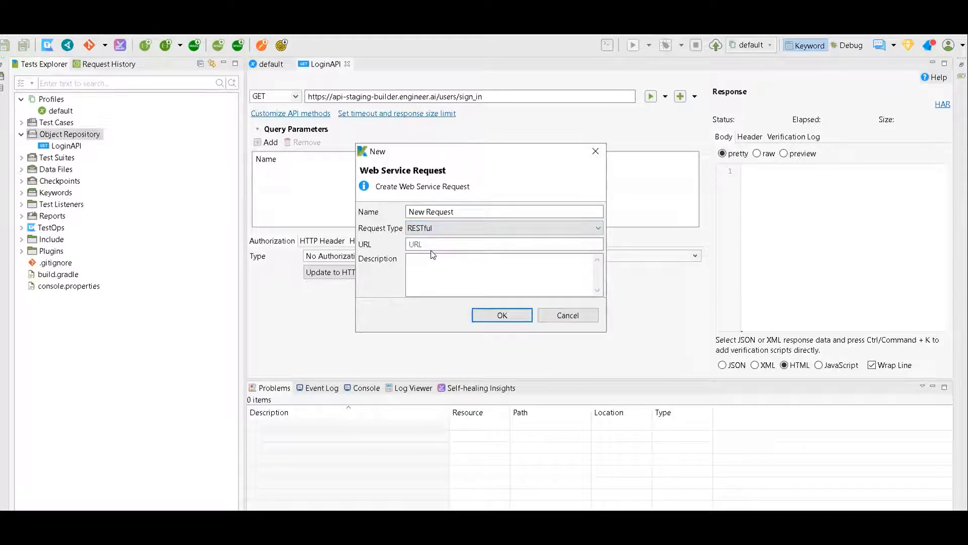
left_click(443, 242)
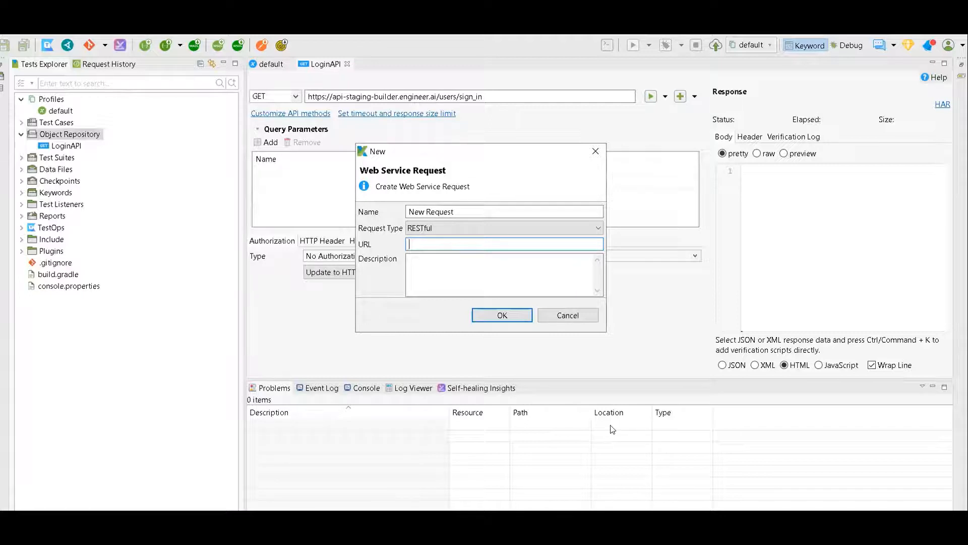
key("alt+Tab")
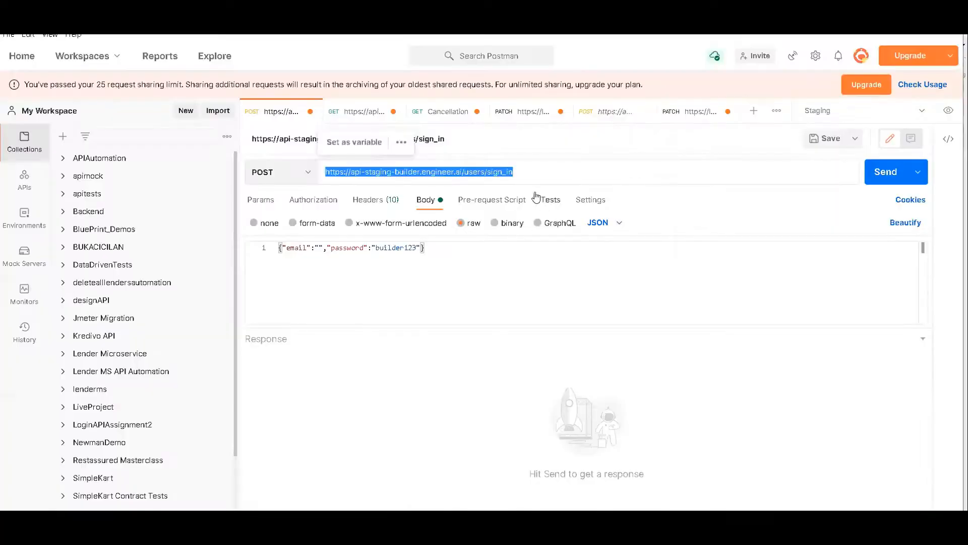
triple_click(530, 169)
key("ctrl+c")
key("alt+Tab")
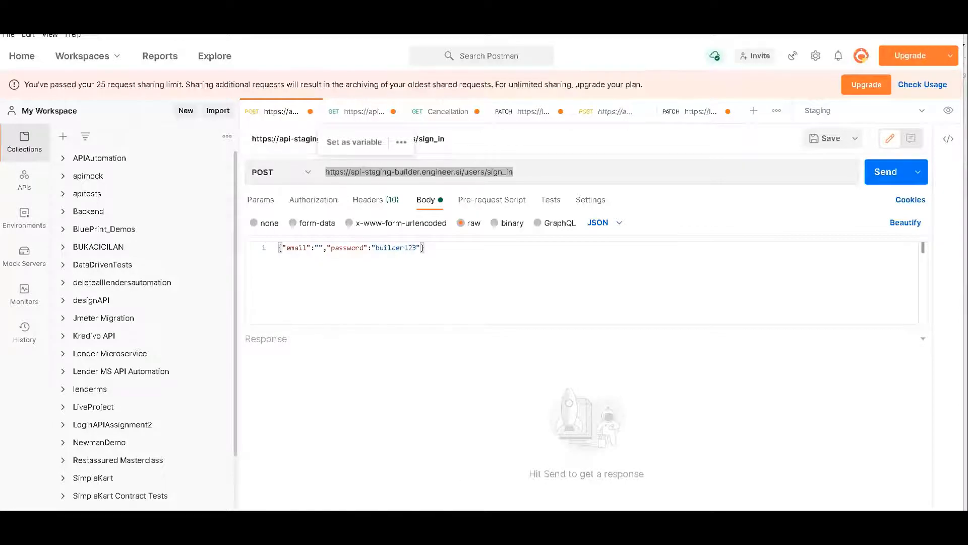
key("alt+Tab")
key("ctrl+v")
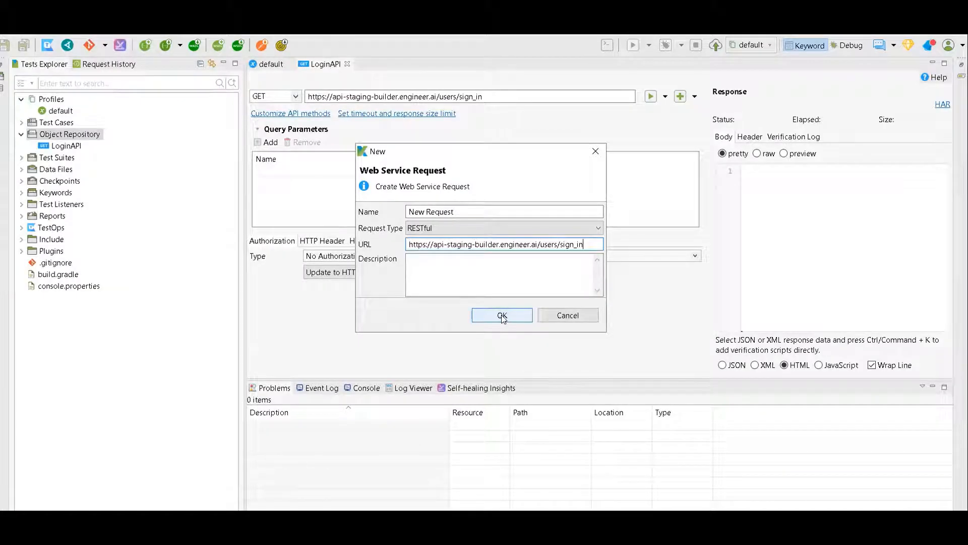
left_click(593, 154)
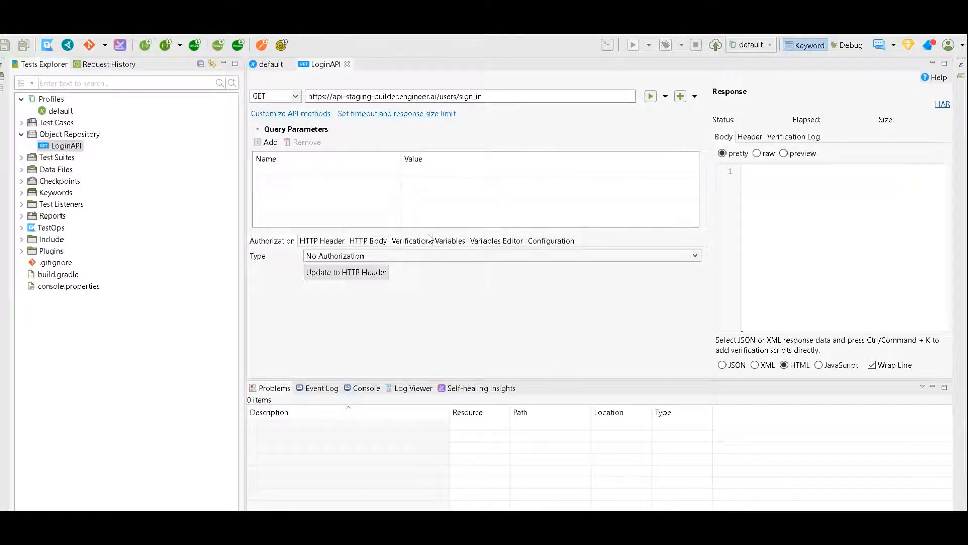
Step: Set the LoginAPI request's method to POST, and copy the sign_in request's JSON body from Postman
left_click(295, 97)
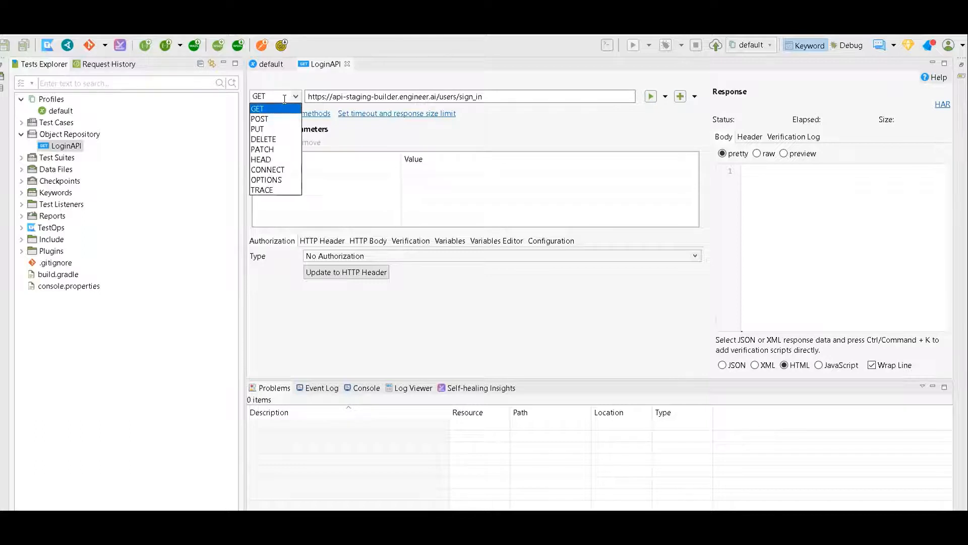
left_click(261, 120)
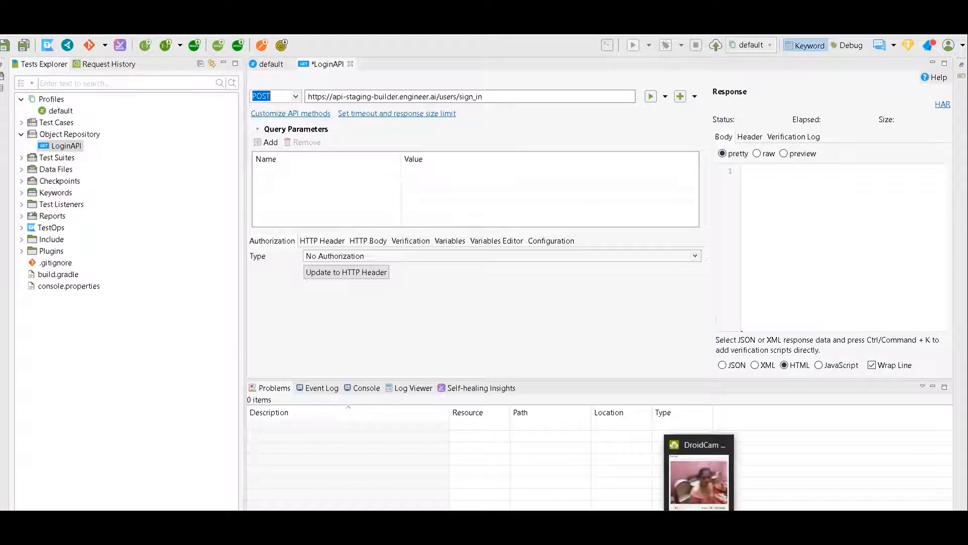
left_click(605, 541)
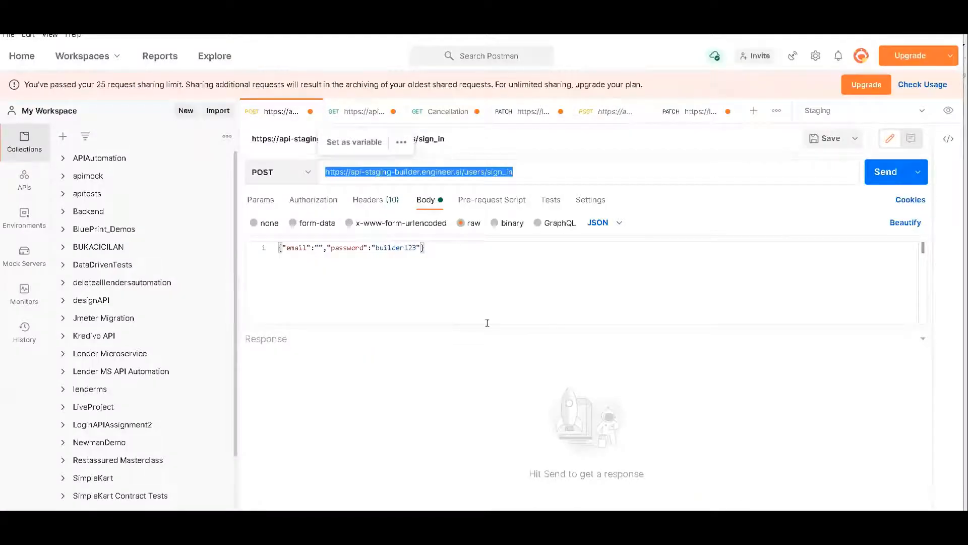
left_click(441, 242)
key("ctrl+a")
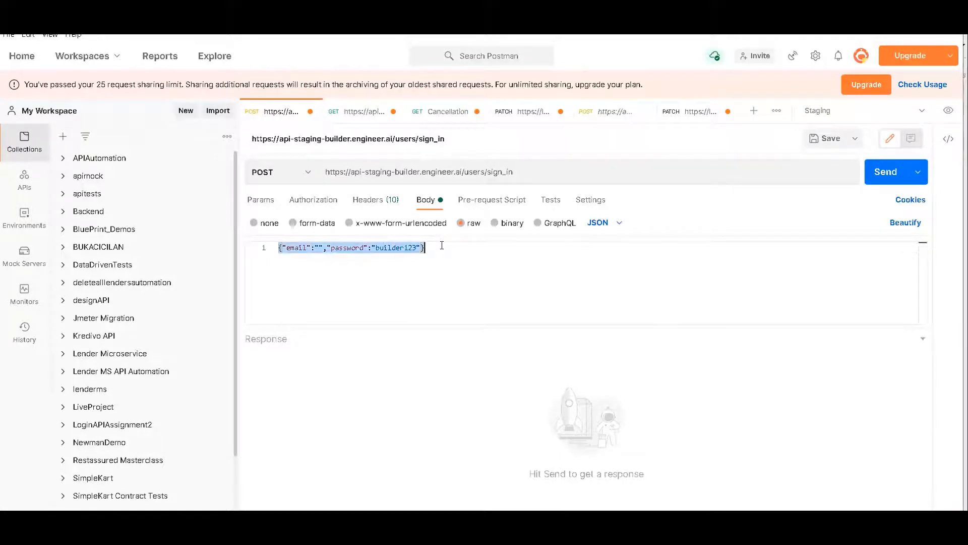
key("alt+Tab")
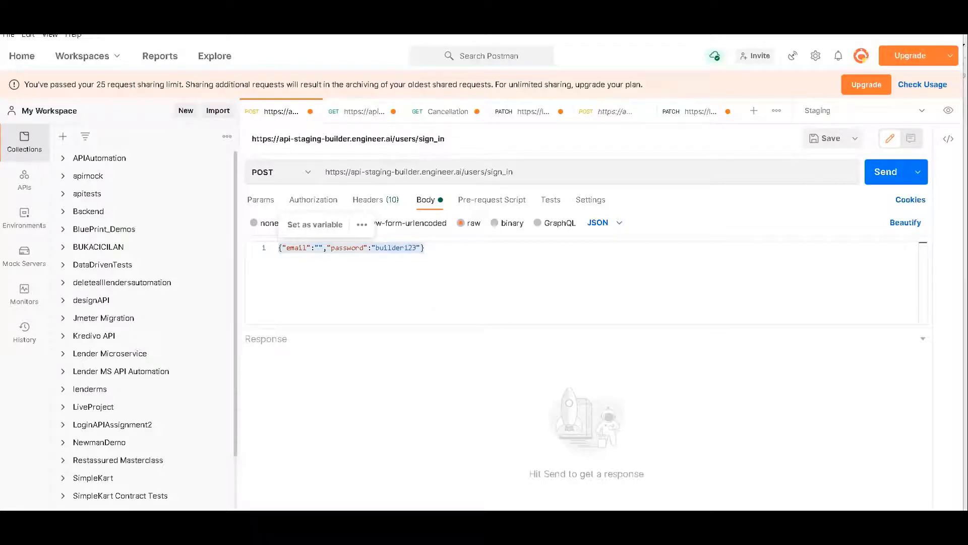
key("alt+Tab")
Step: Give LoginAPI a text HTTP body in JSON format and paste the copied sign_in body with its email and password fields
left_click(311, 202)
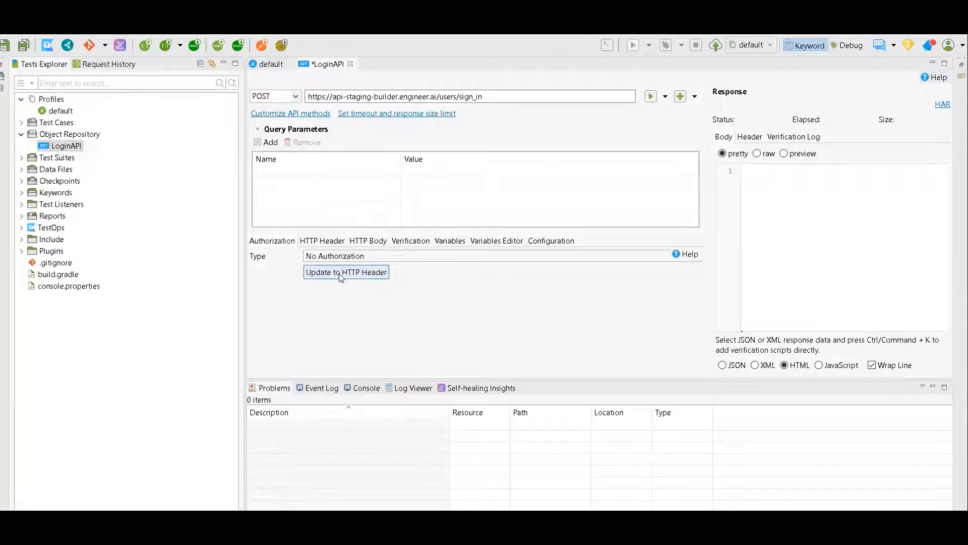
left_click(323, 241)
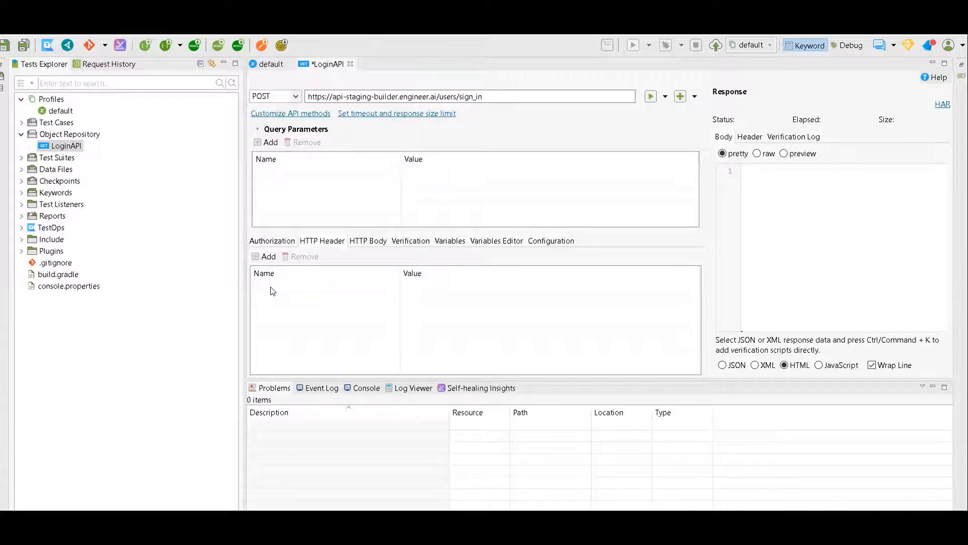
left_click(361, 245)
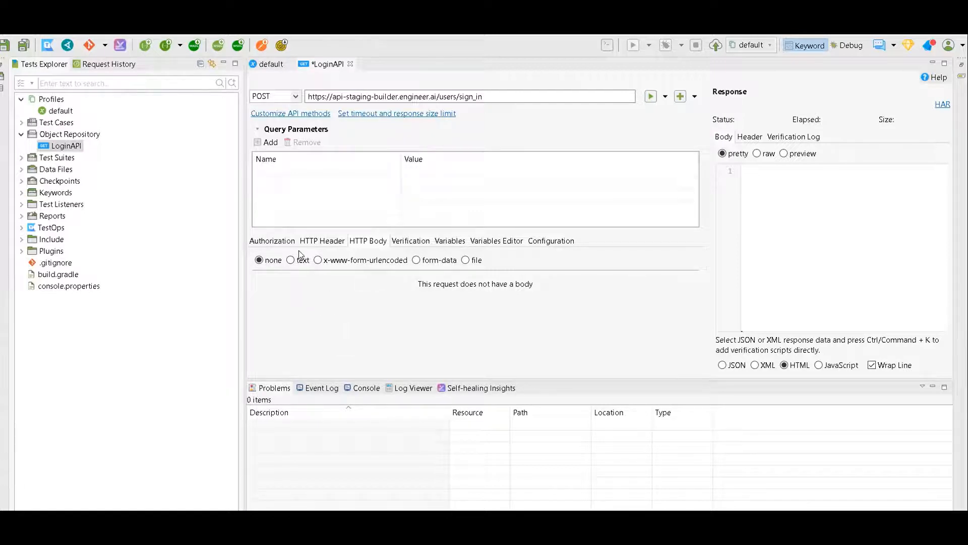
left_click(291, 261)
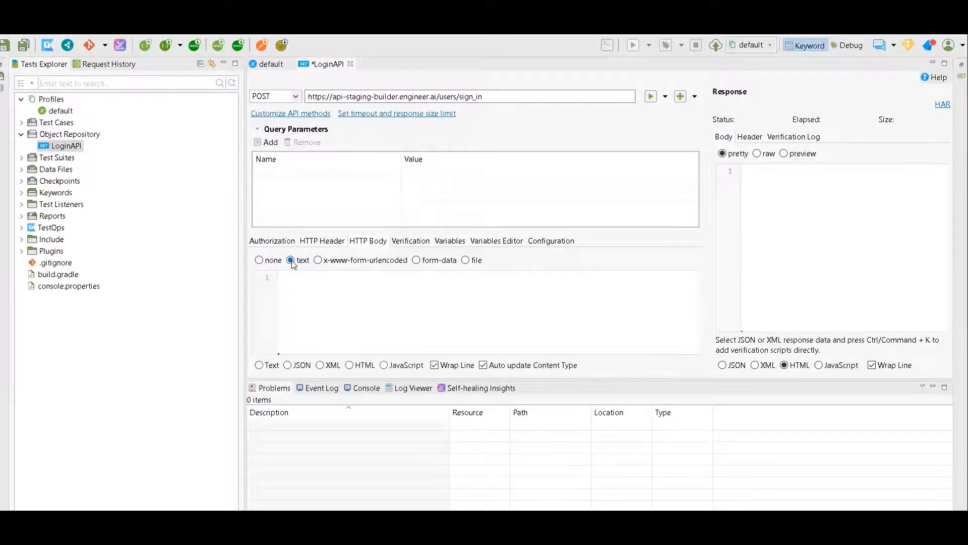
left_click(288, 366)
key("ctrl+v")
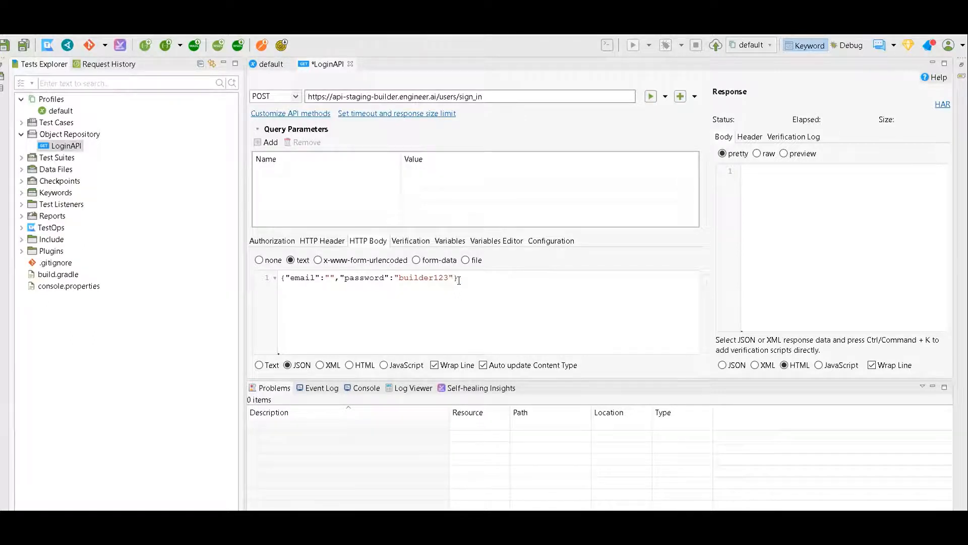
Step: Send the LoginAPI request with its JSON body, saving the changes
left_click(415, 240)
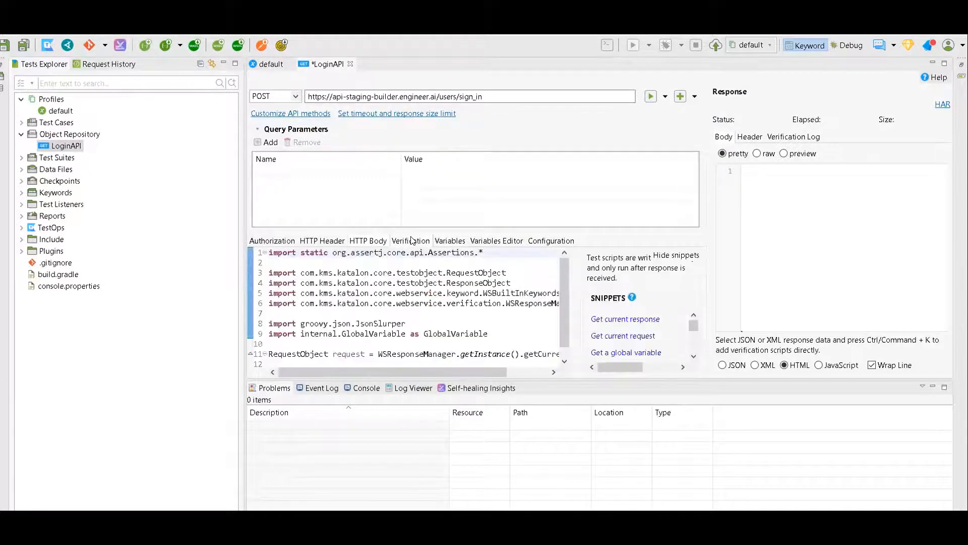
left_click(367, 242)
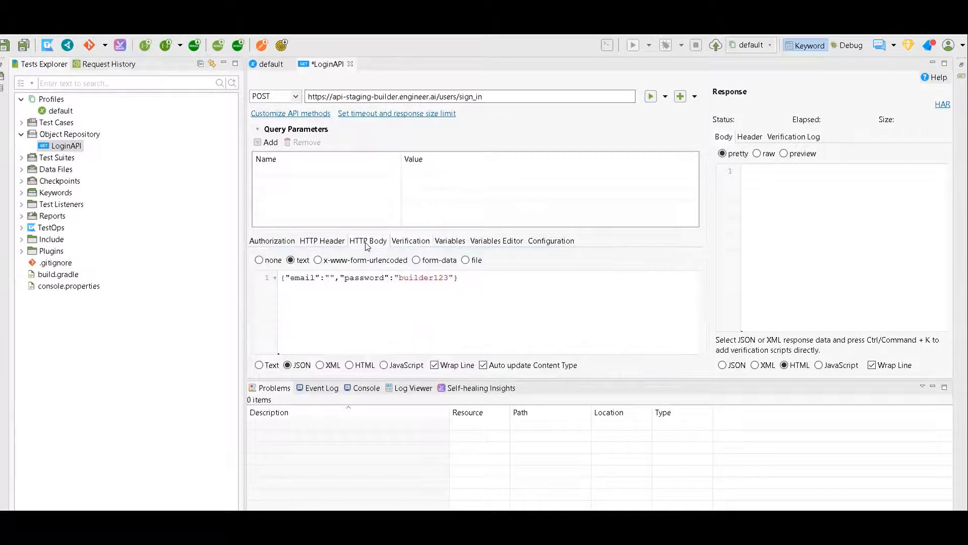
left_click(477, 279)
left_click(653, 96)
left_click(652, 96)
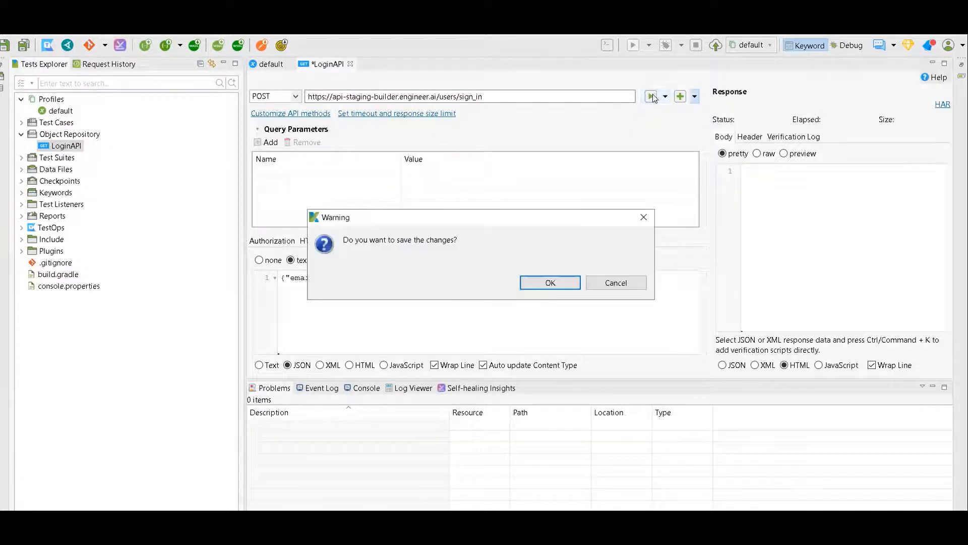
left_click(549, 286)
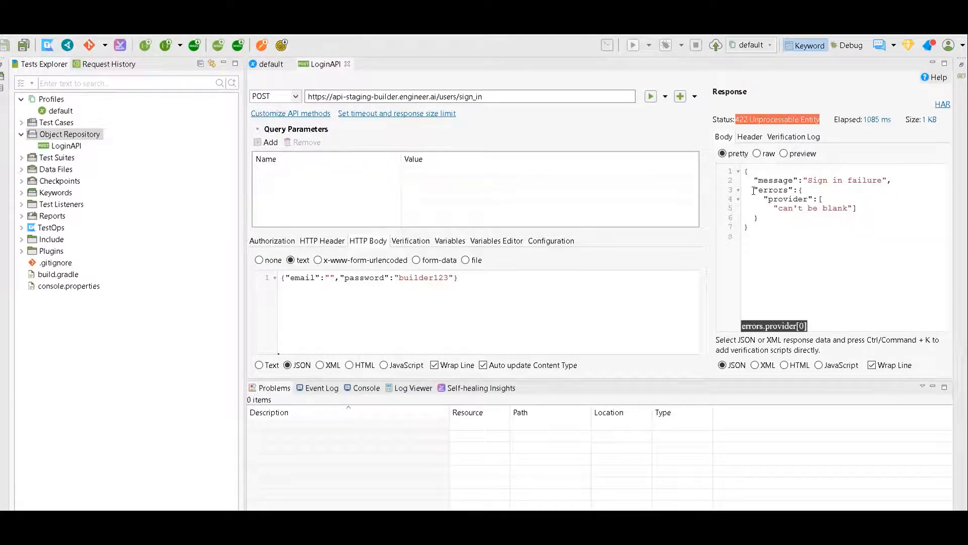
Step: Copy the JSON body with the filled-in email from the other sign_in request in Postman, and return to Katalon Studio
left_click(328, 278)
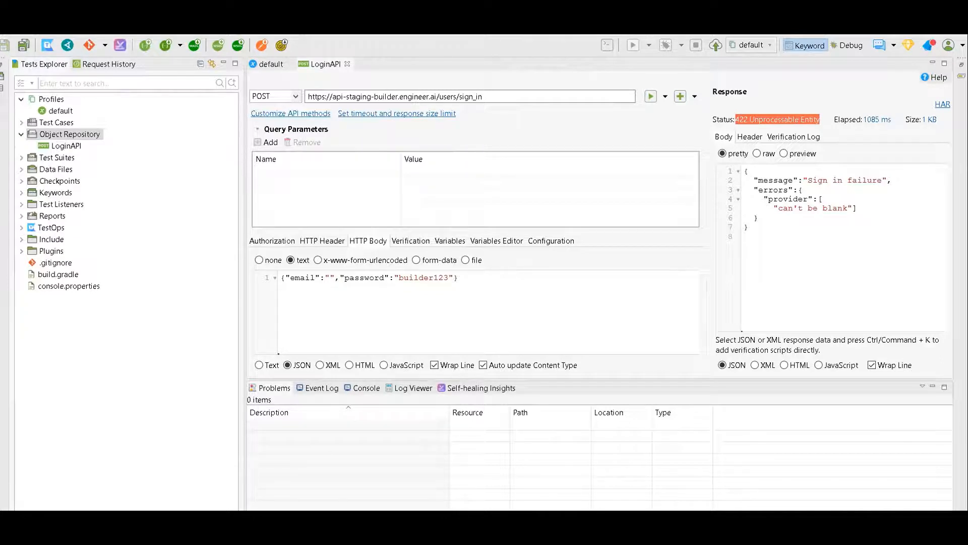
key("alt+Tab")
left_click(515, 302)
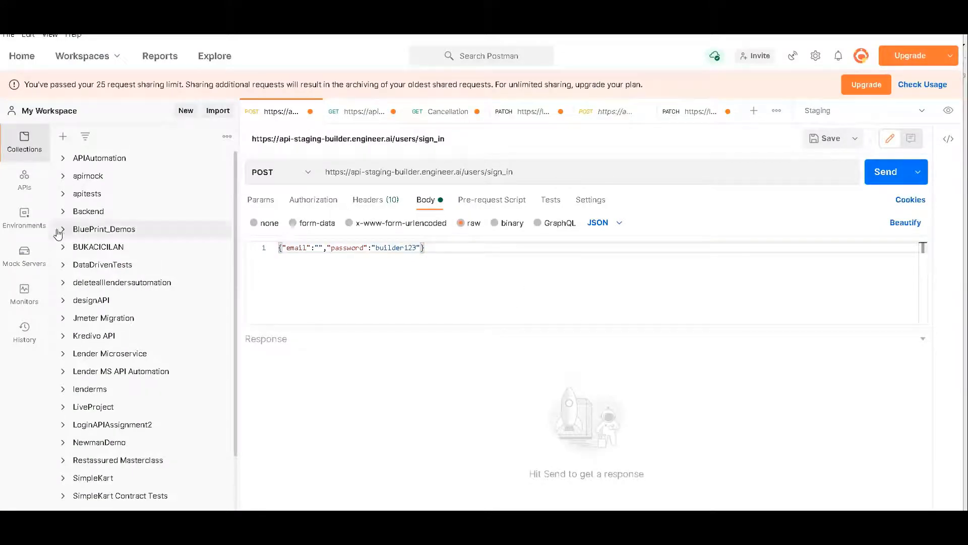
left_click(18, 338)
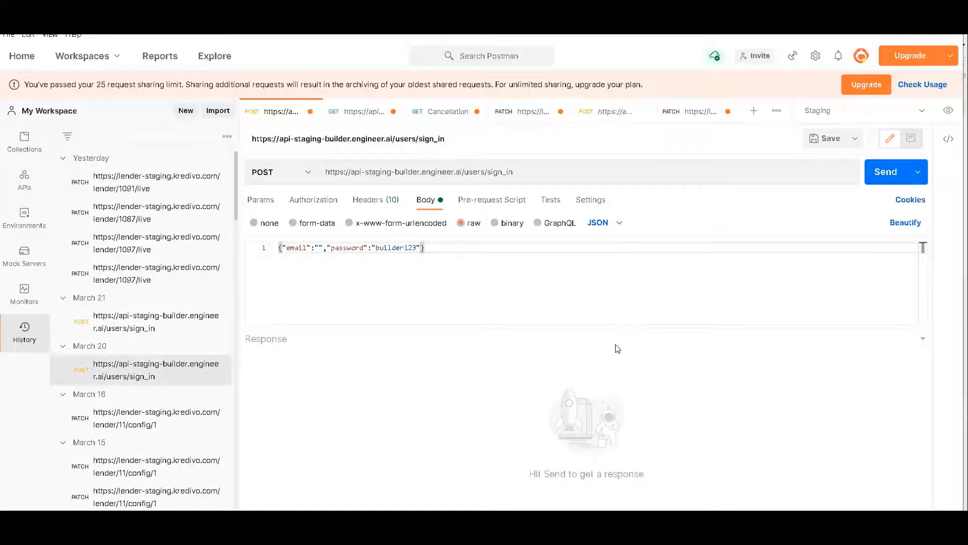
left_click(608, 112)
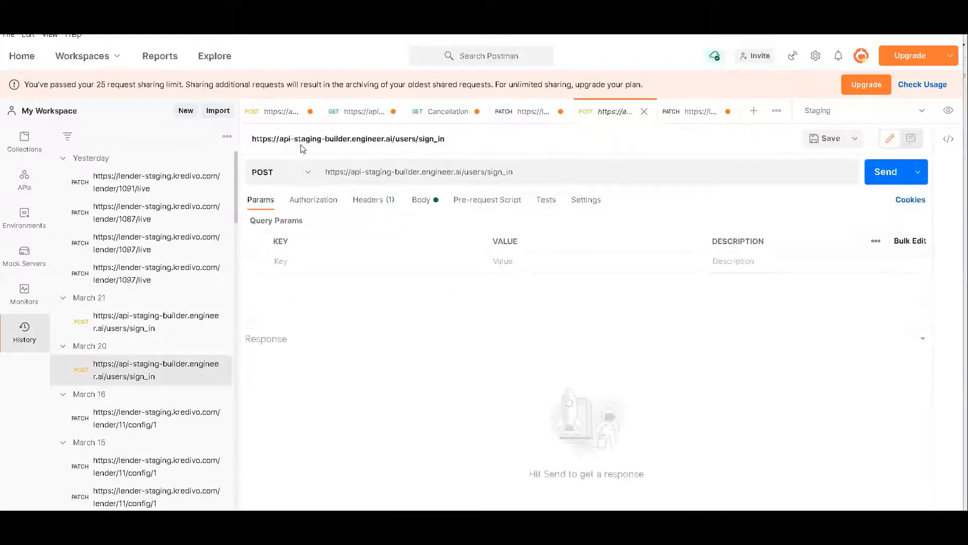
left_click(426, 199)
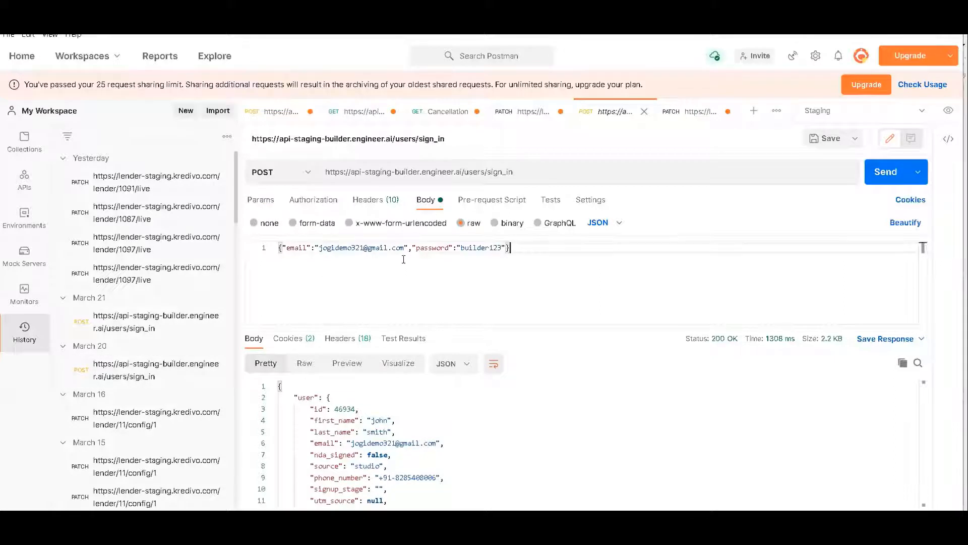
key("ctrl+a")
key("ctrl+c")
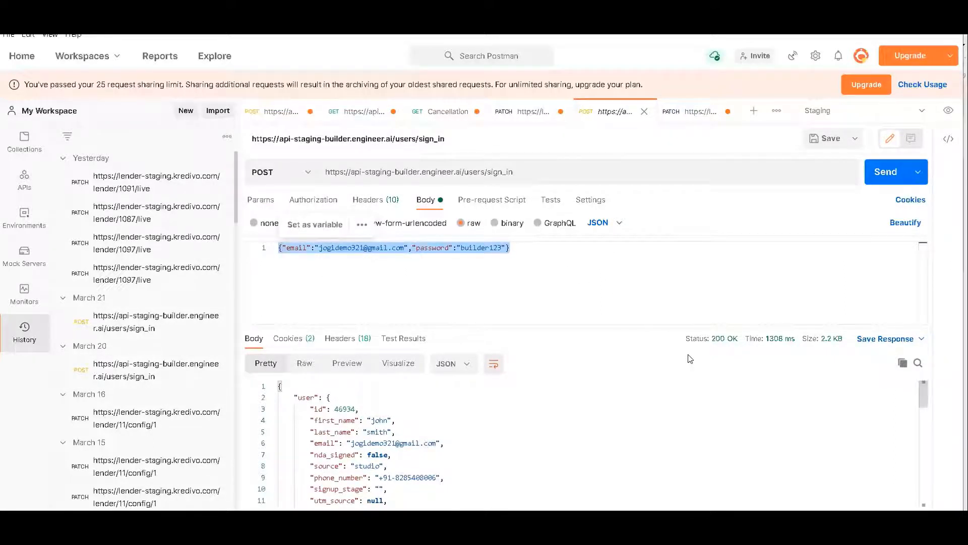
key("alt+Tab")
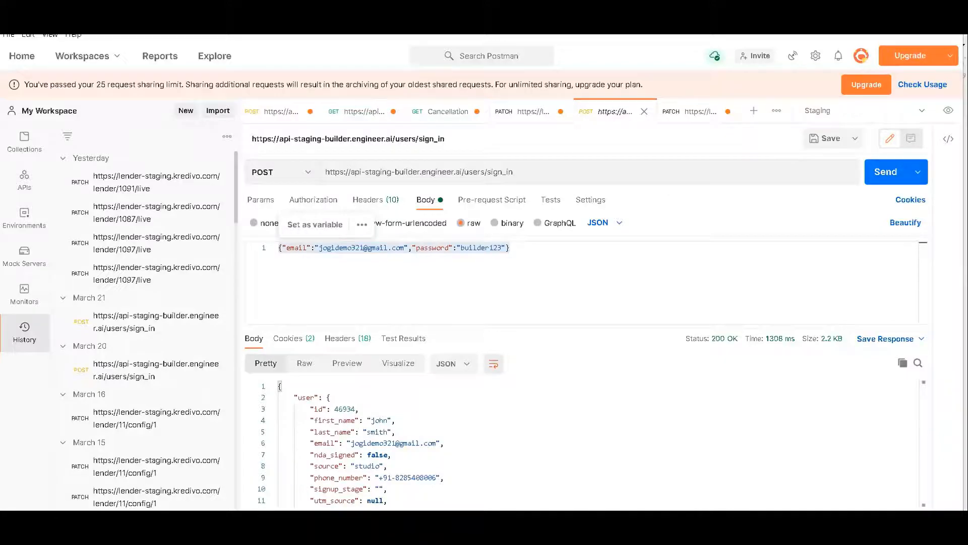
key("alt+Tab")
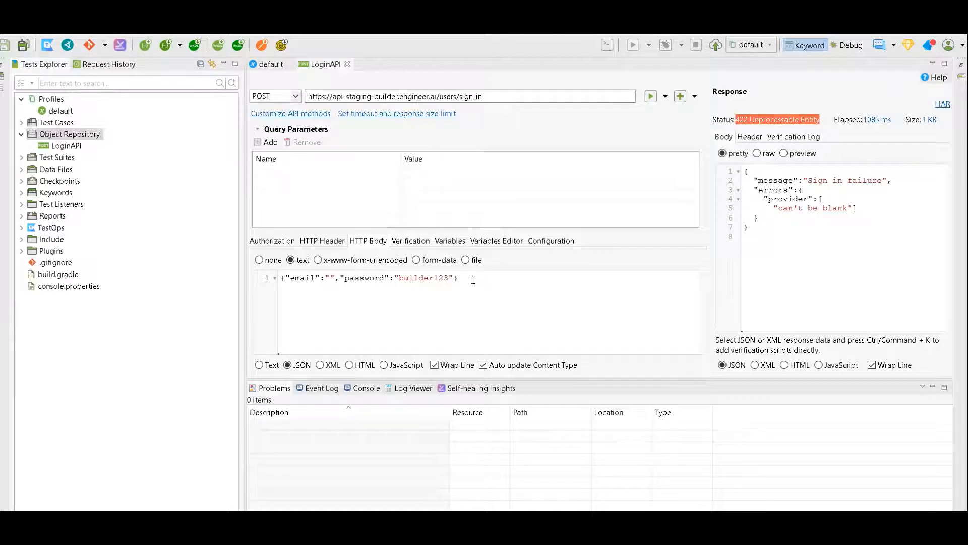
Step: Replace LoginAPI's HTTP body with the copied JSON containing the account email and password, and send the request, saving the changes
key("ctrl+a")
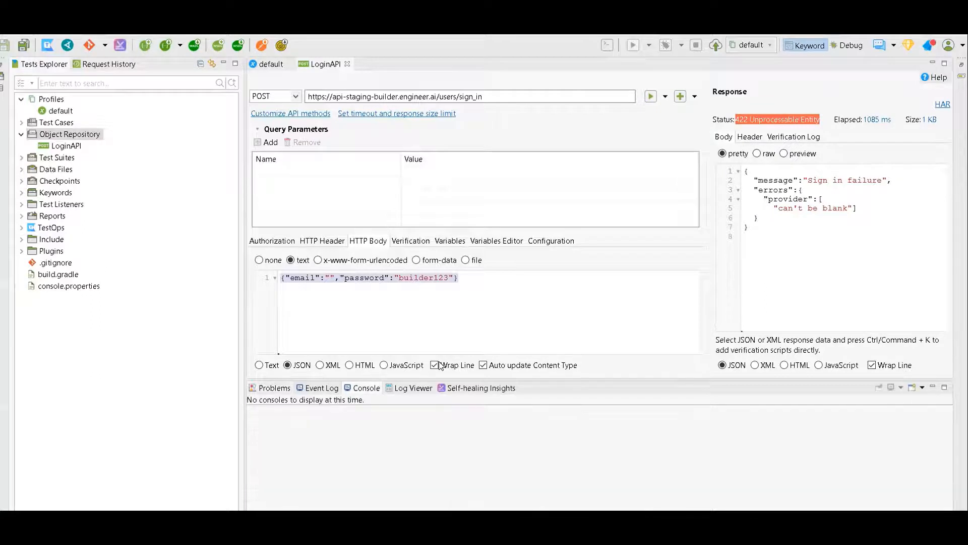
left_click(312, 389)
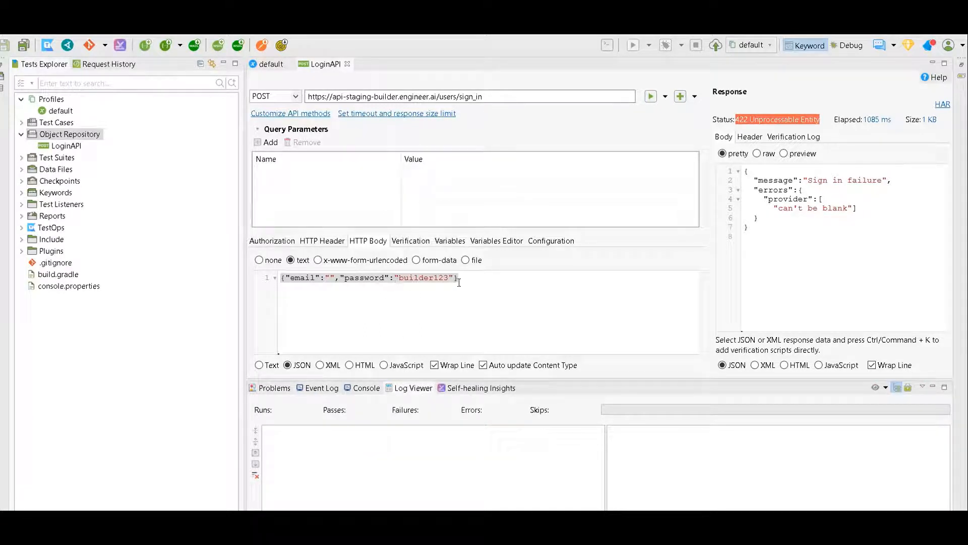
key("ctrl+v")
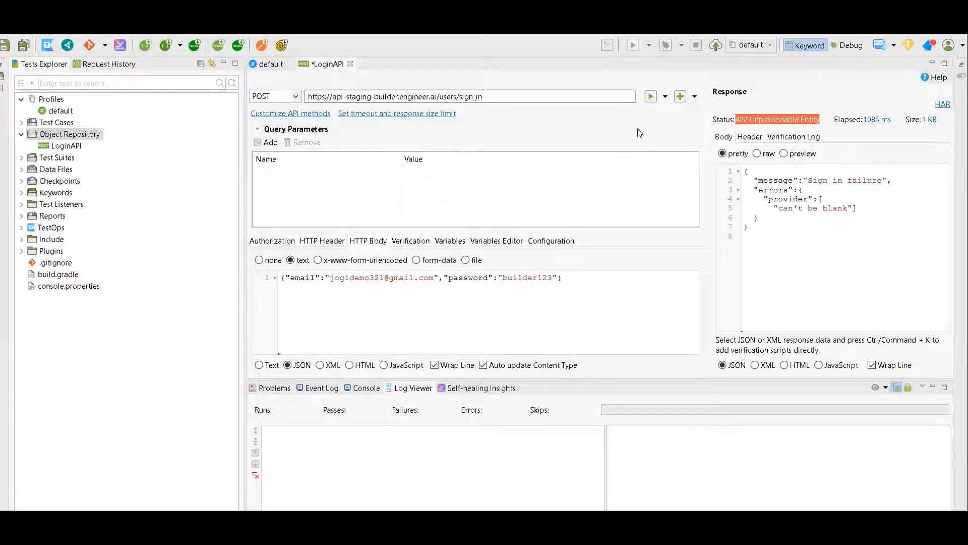
left_click(649, 97)
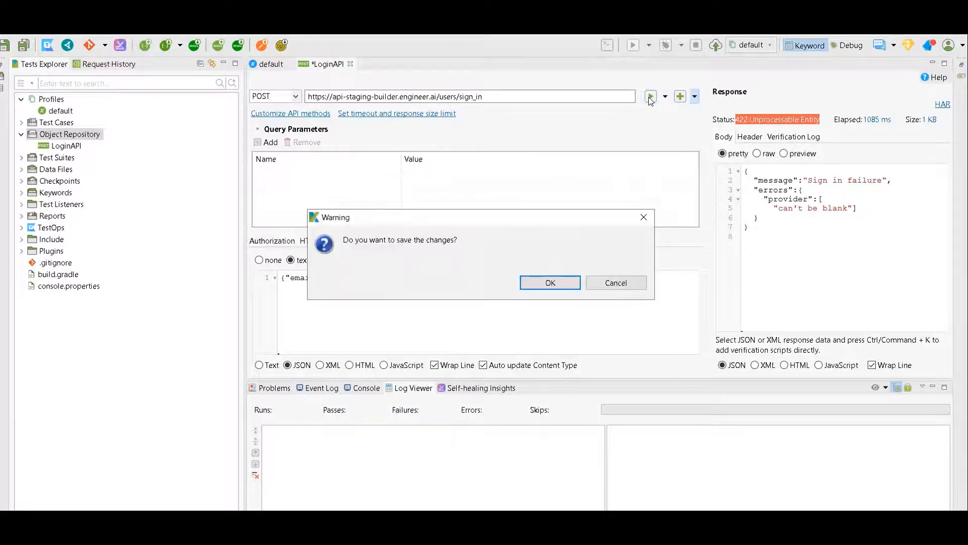
left_click(550, 282)
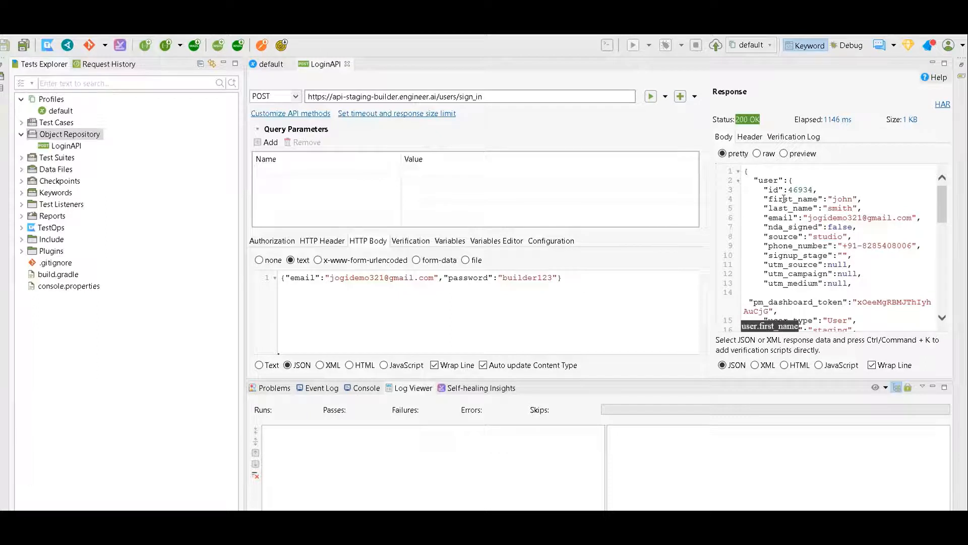
Step: Save the LoginAPI request, and check its method, URL and HTTP body
left_click(784, 199)
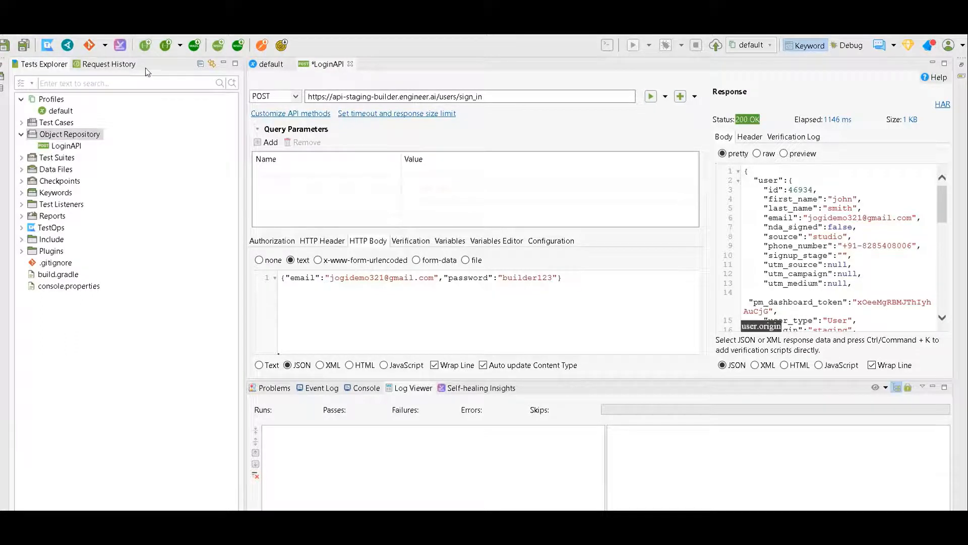
left_click(24, 47)
left_click(367, 174)
left_click(279, 94)
left_click(482, 95)
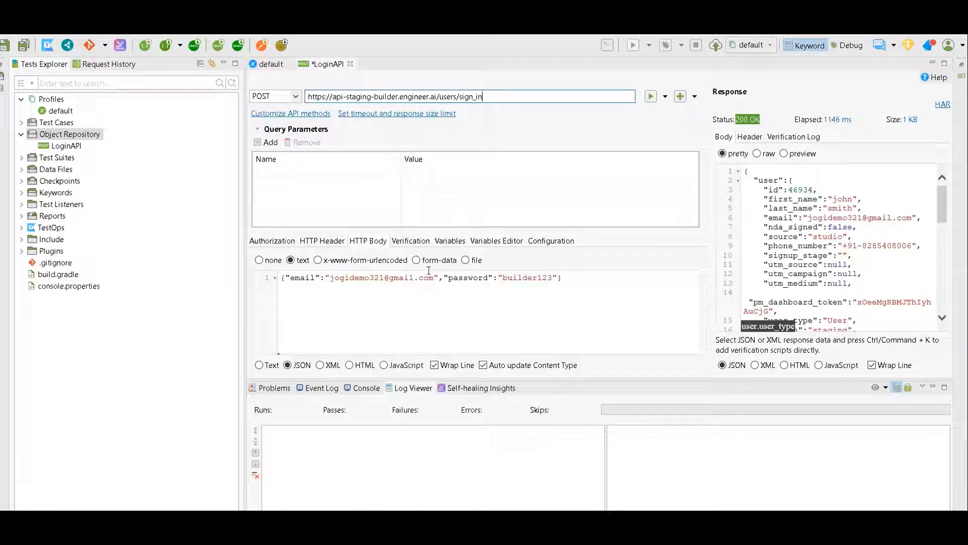
left_click(416, 292)
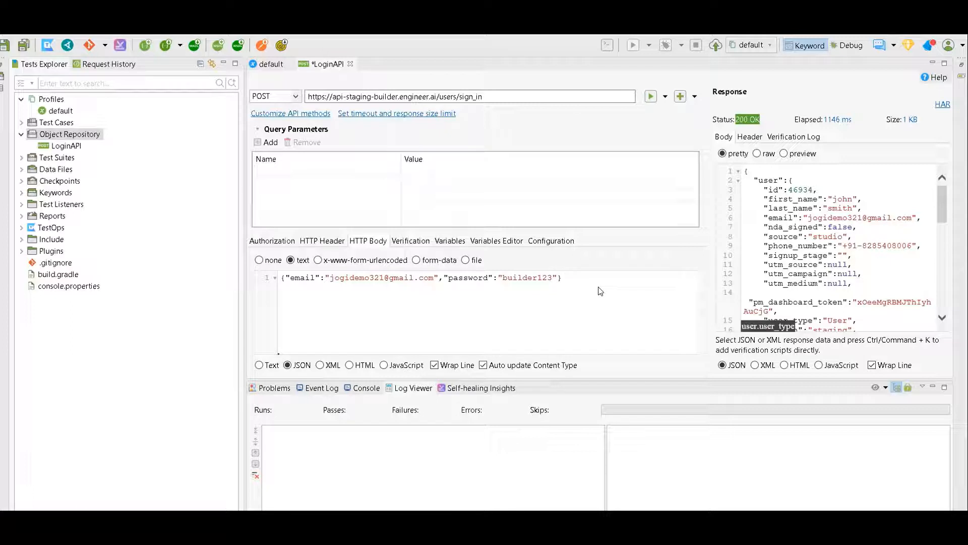
Step: Generate a verification script for the user.email property from the LoginAPI JSON response
left_click_drag(939, 199, 943, 176)
mouse_move(938, 200)
left_mouse_down()
mouse_move(938, 185)
mouse_move(939, 291)
mouse_move(936, 184)
left_mouse_up()
double_click(779, 219)
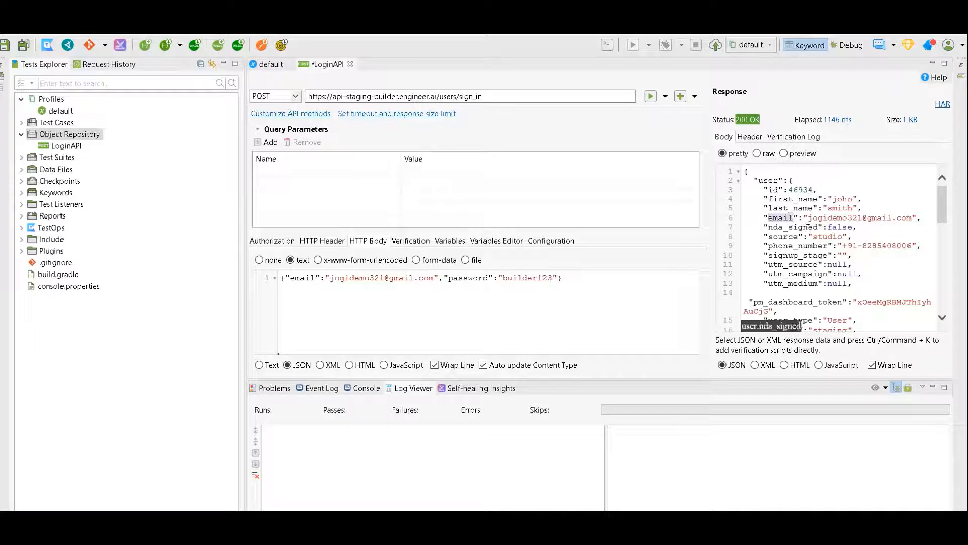
left_click(780, 218)
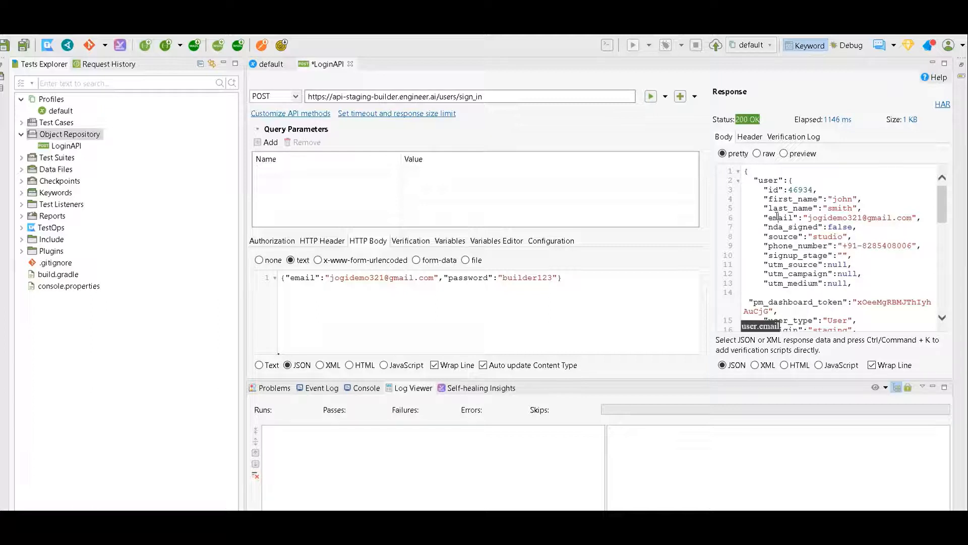
key("ctrl+k")
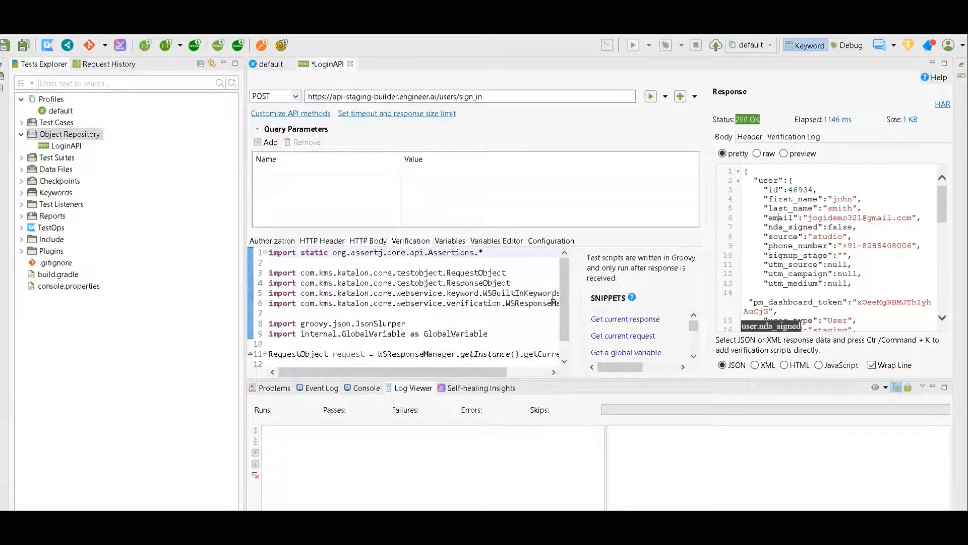
Step: Examine the generated verifyElementPropertyValue line with its user.email property and expected value, hiding the snippets
left_click_drag(560, 300, 561, 330)
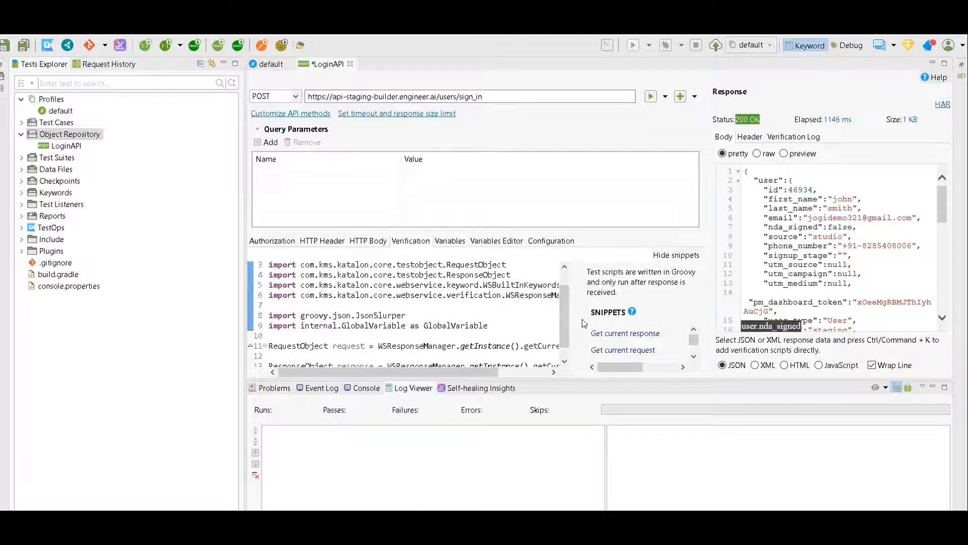
scroll(484, 371, "right", 3)
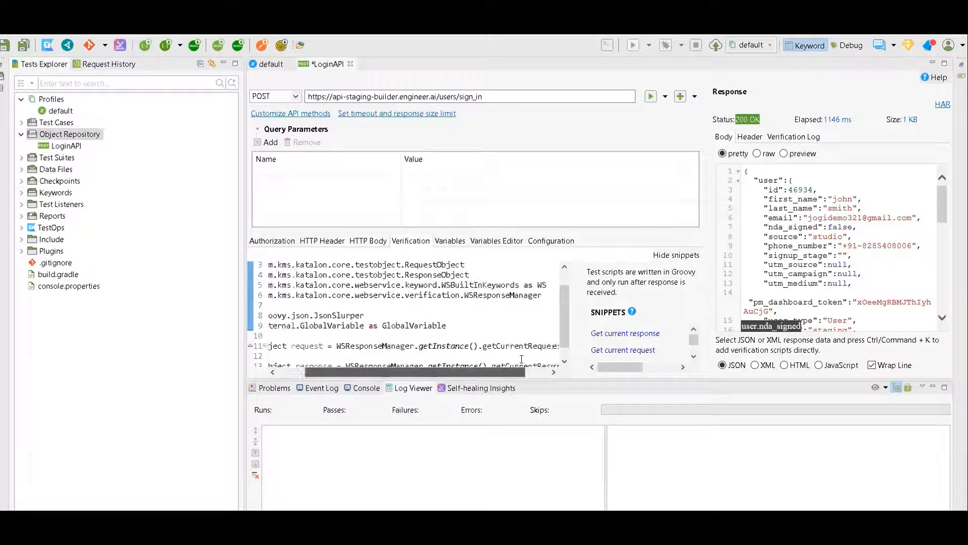
scroll(562, 317, "down", 1)
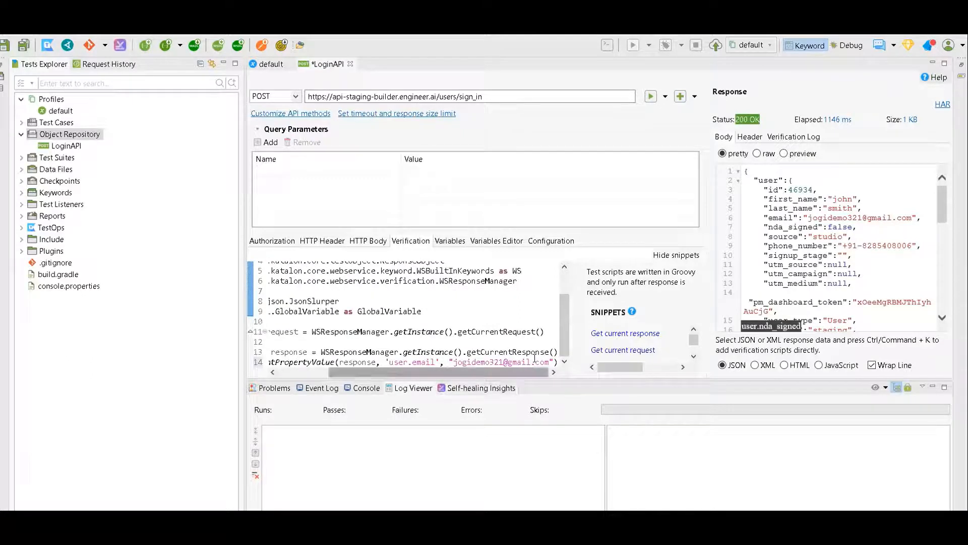
scroll(534, 357, "left", 3)
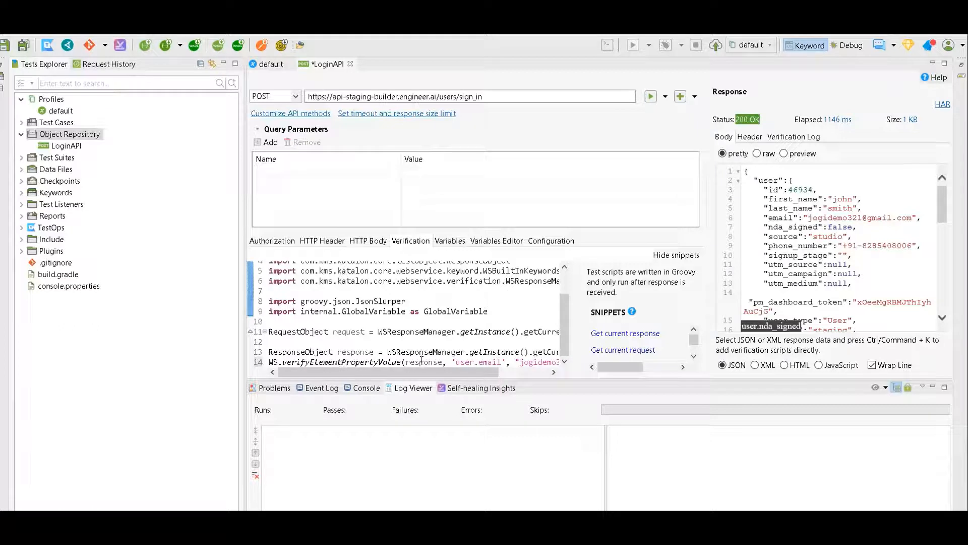
left_click_drag(456, 360, 500, 362)
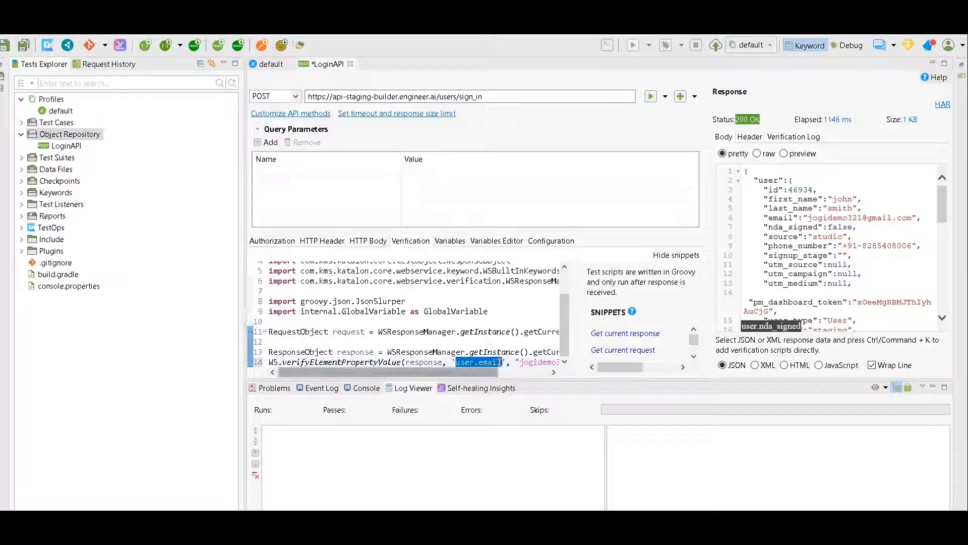
scroll(500, 361, "right", 1)
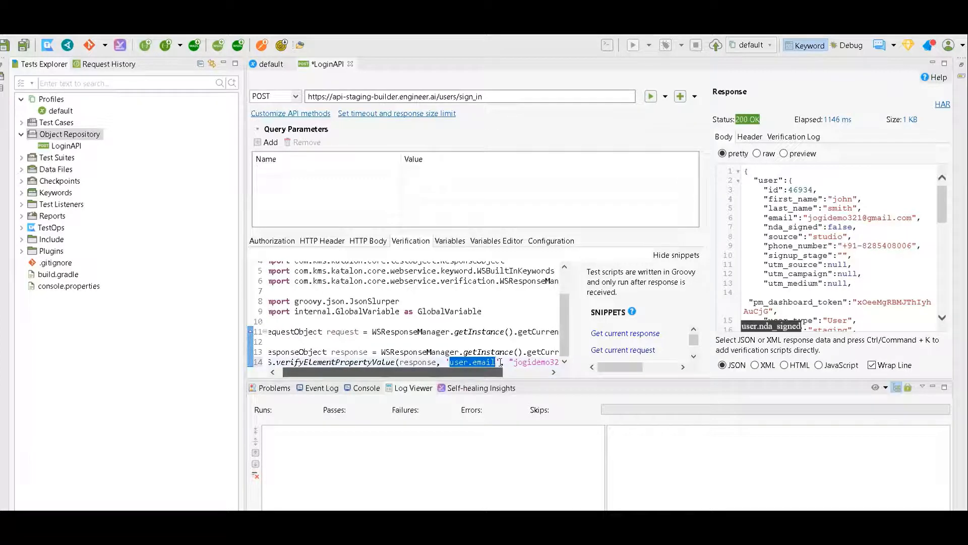
scroll(487, 362, "left", 1)
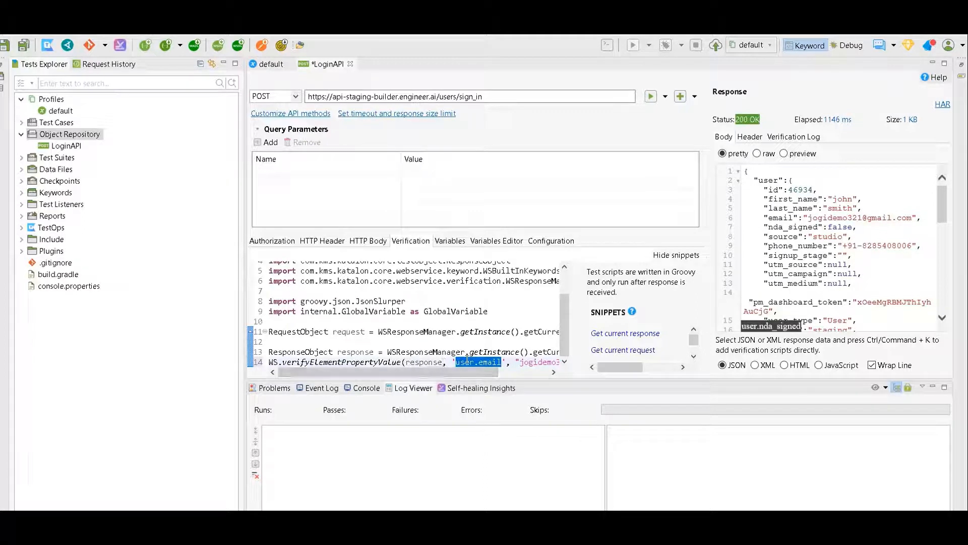
scroll(471, 361, "right", 5)
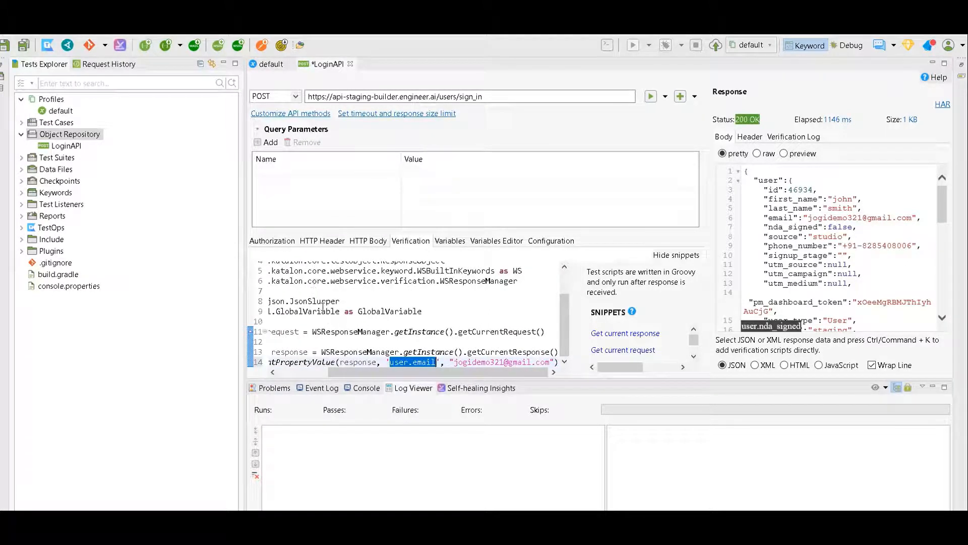
mouse_move(322, 307)
left_click(689, 254)
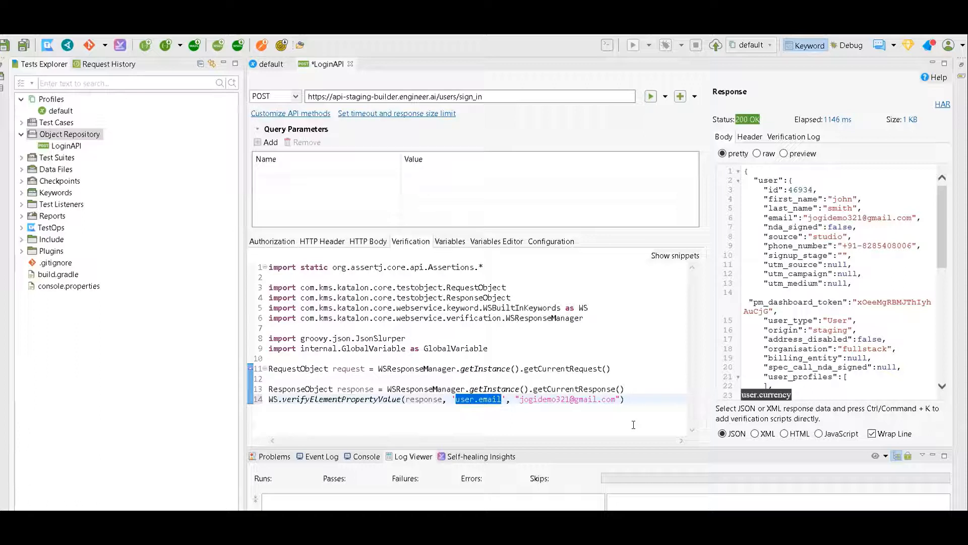
Step: Remove the last letter of the expected email in the verifyElementPropertyValue line, then save and resend the LoginAPI request
left_click(640, 400)
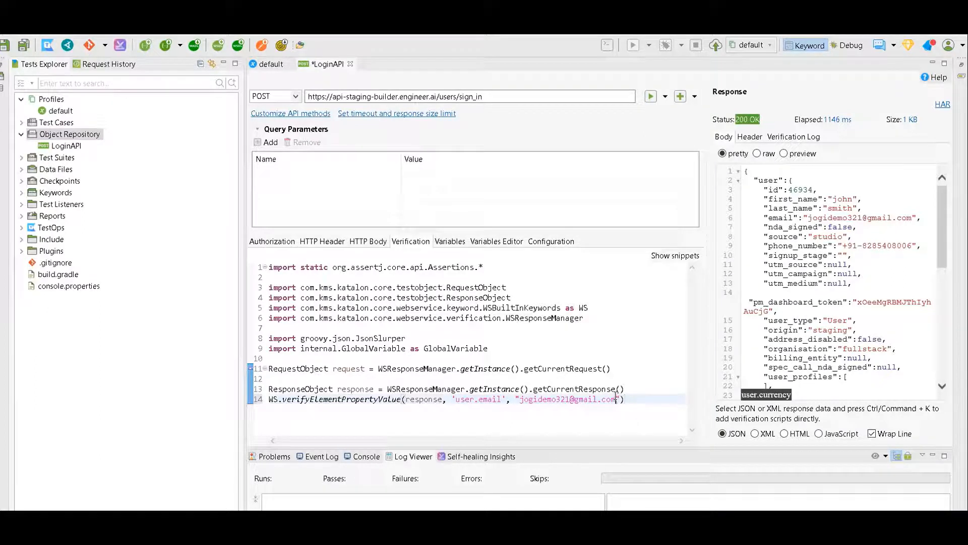
key("Left")
key("Left")
key("BackSpace")
left_click(631, 399)
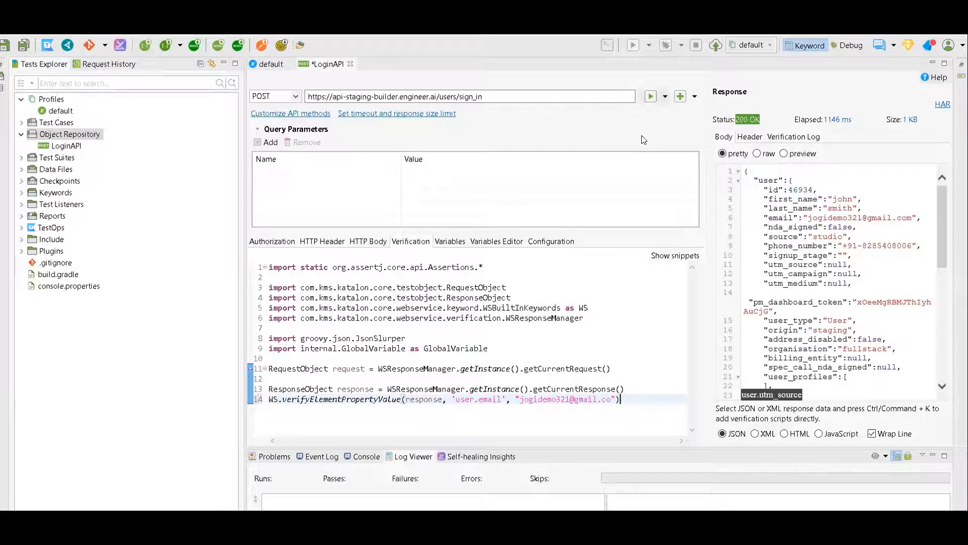
left_click(26, 48)
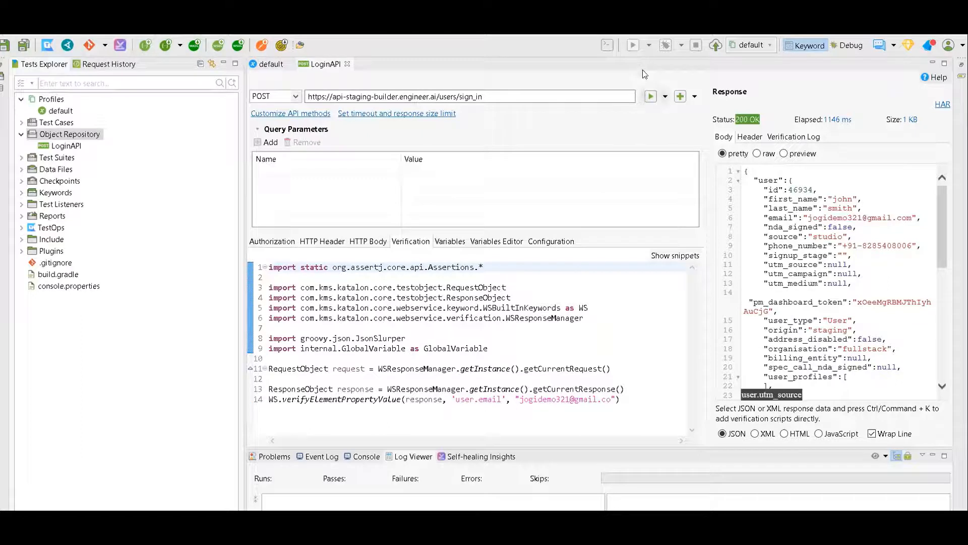
left_click(650, 96)
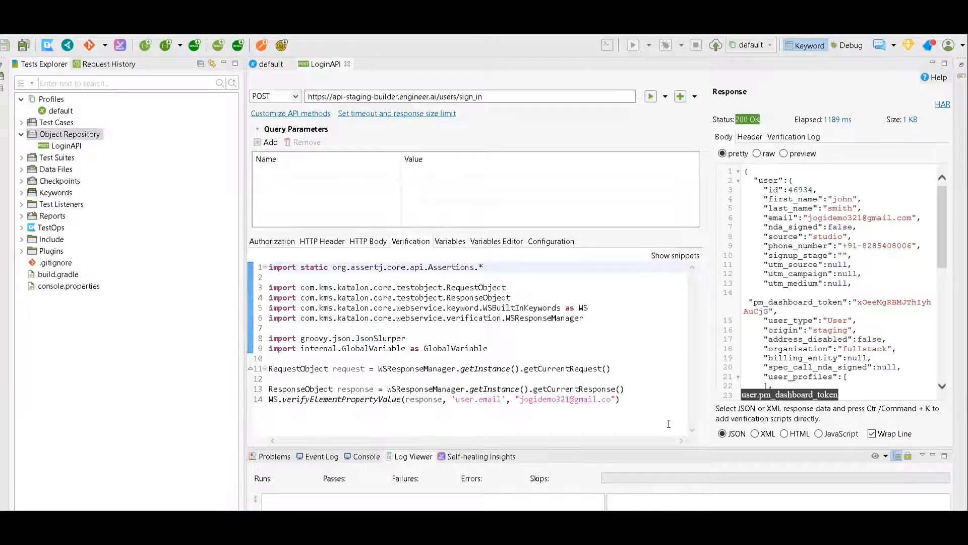
Step: Check the Log Viewer and Console for verification output, and review the verification script
left_click_drag(663, 445, 660, 284)
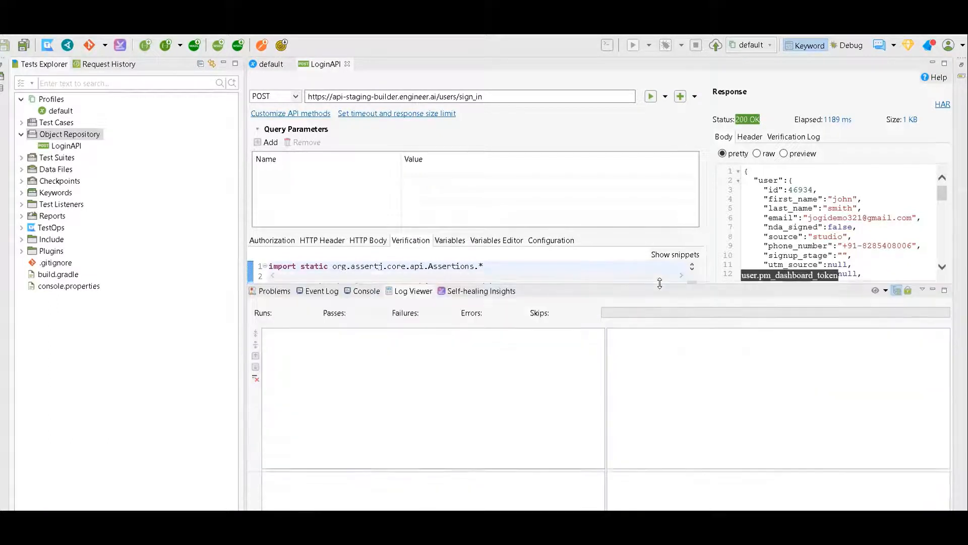
left_click(364, 290)
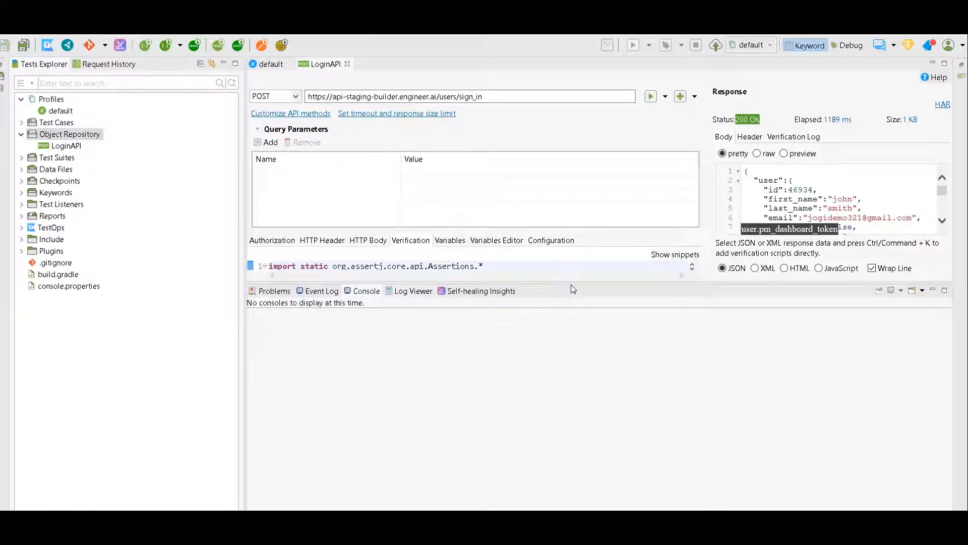
left_click_drag(571, 282, 606, 398)
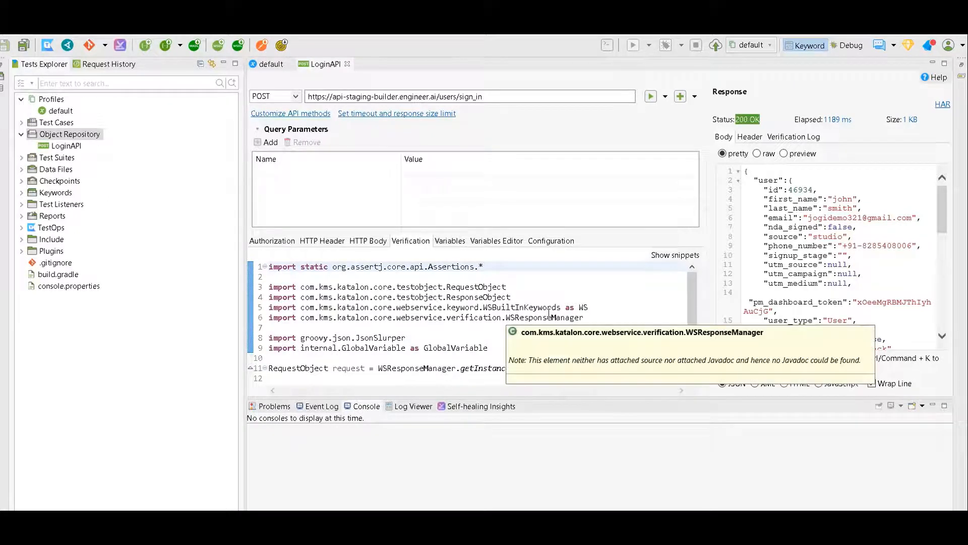
left_click_drag(687, 300, 690, 329)
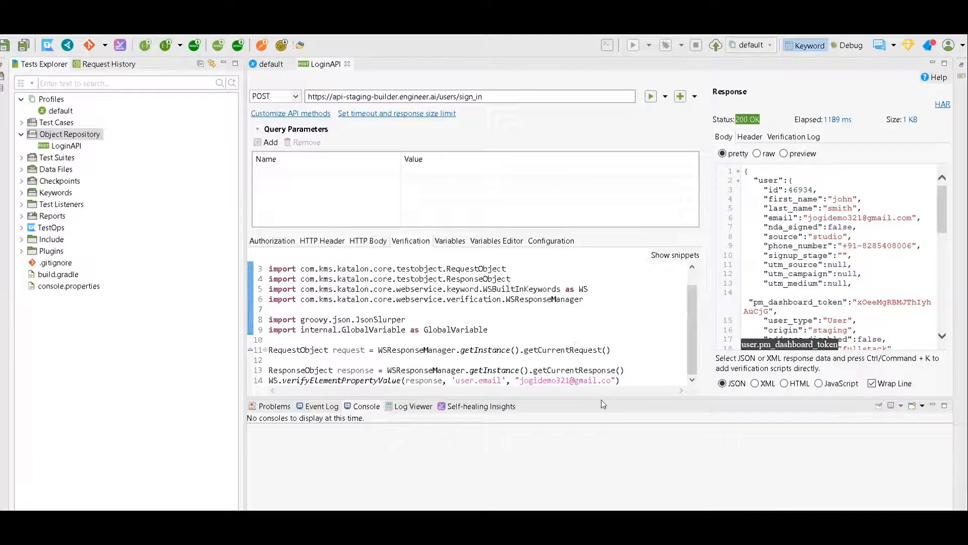
Step: Restore the missing final letter of the expected email in the verifyElementPropertyValue line, and save LoginAPI
left_click_drag(601, 397, 602, 470)
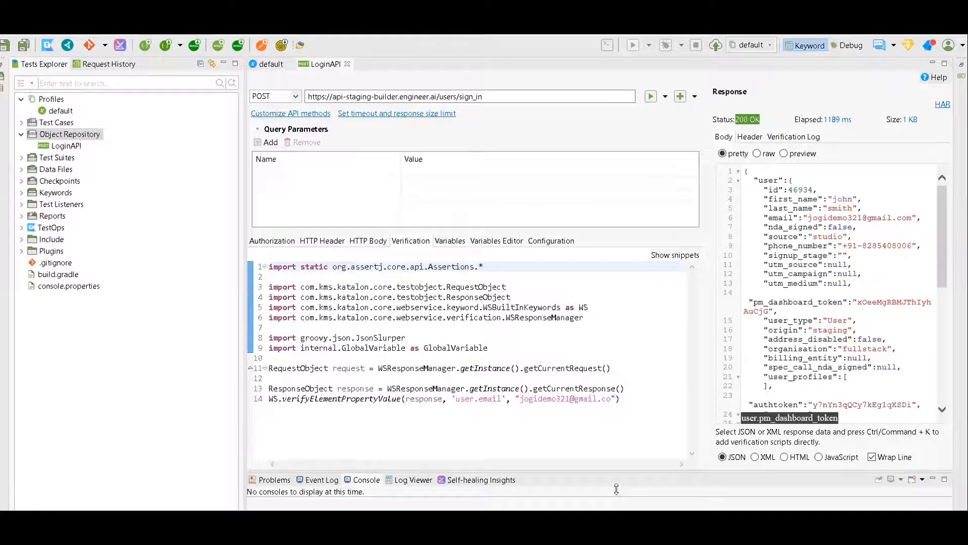
left_click(609, 402)
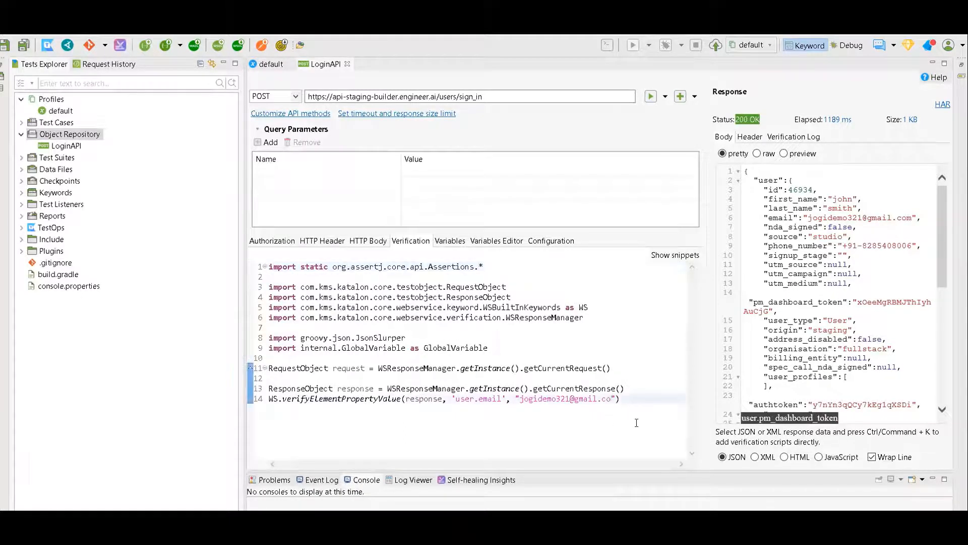
type("m")
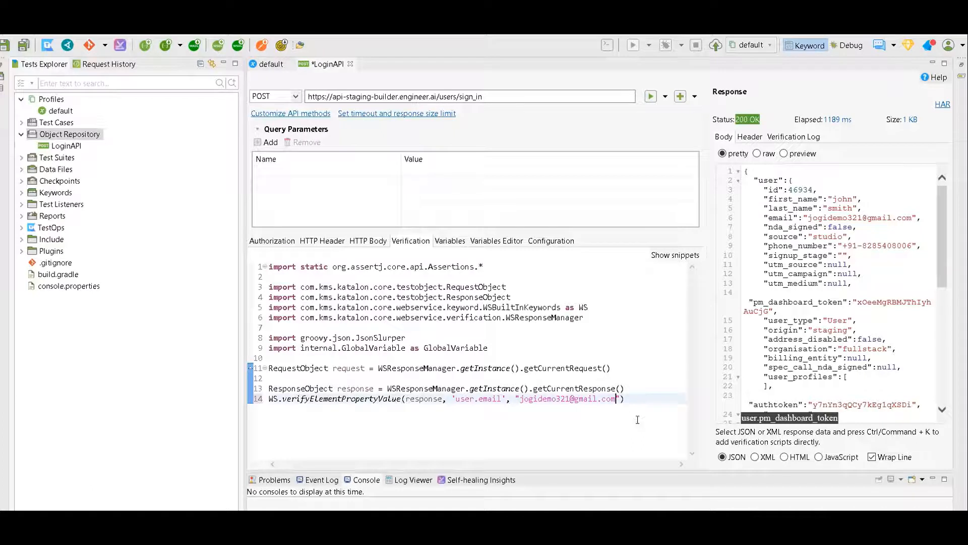
left_click(21, 45)
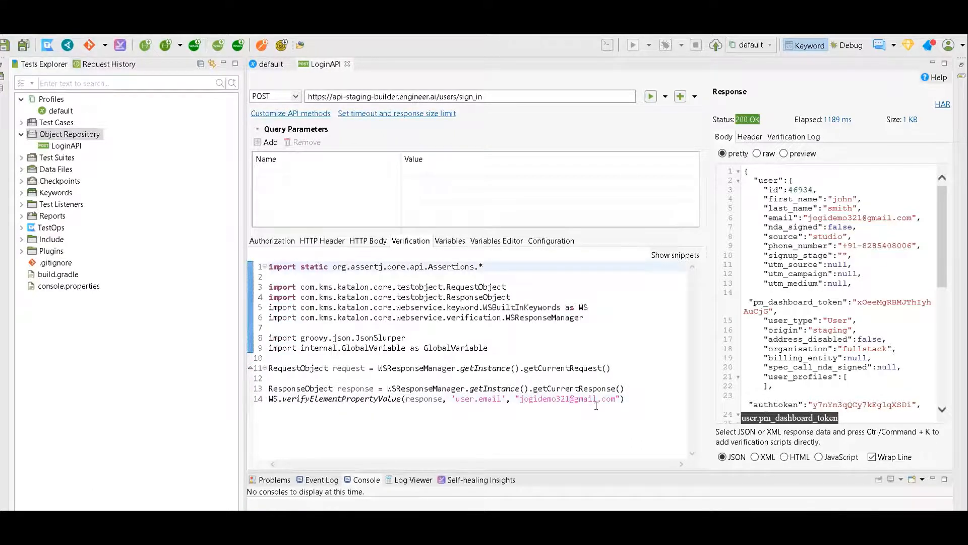
Step: Start a new RESTful web service request in the Object Repository and name it DashboardAPI
left_click(67, 149)
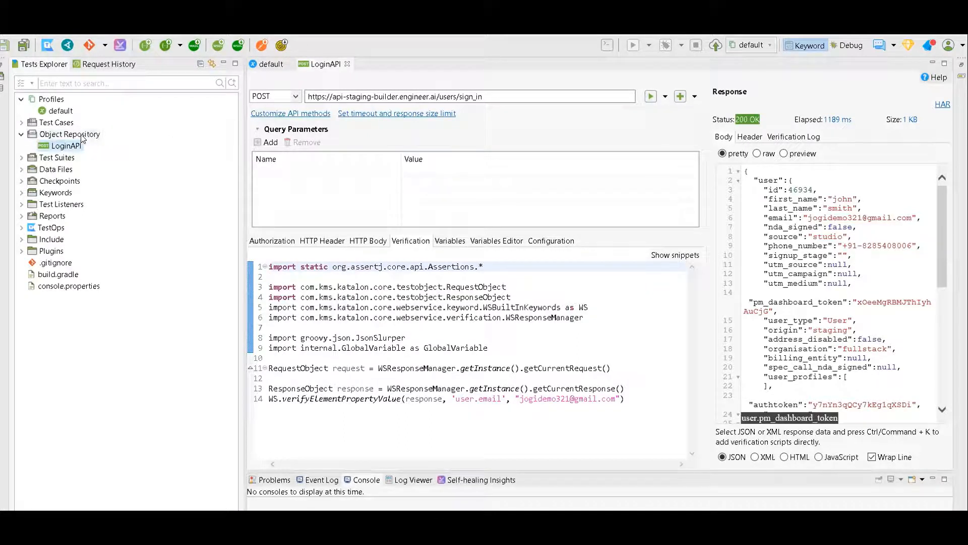
left_click(80, 135)
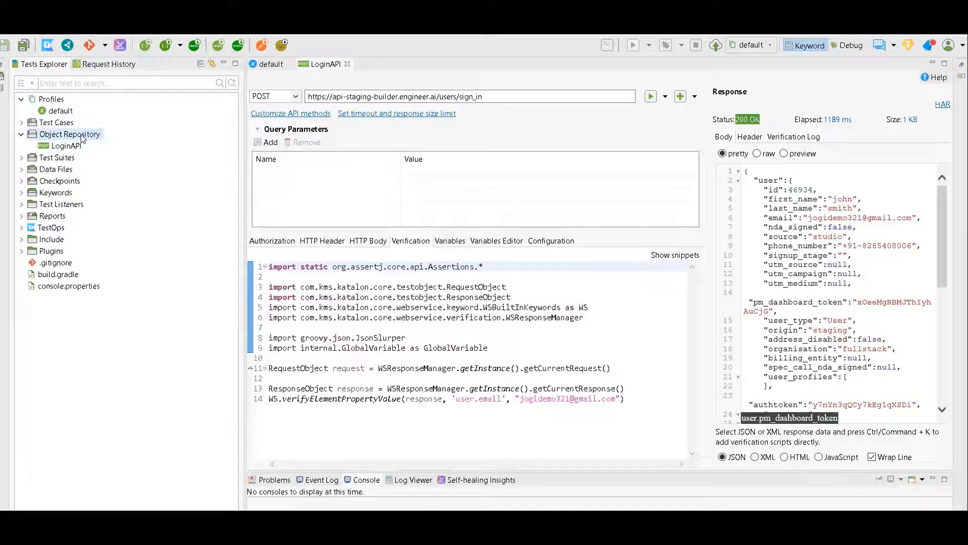
right_click(82, 135)
mouse_move(177, 156)
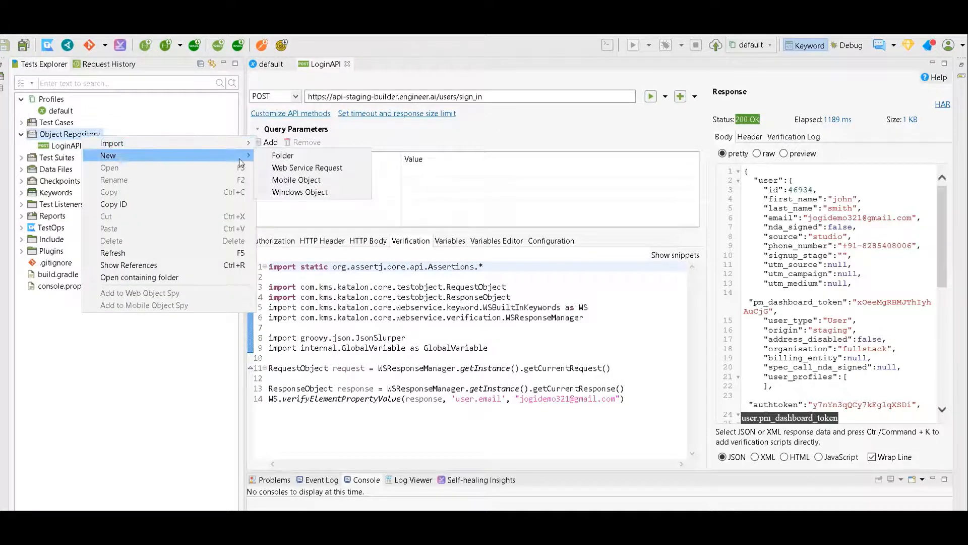
left_click(300, 168)
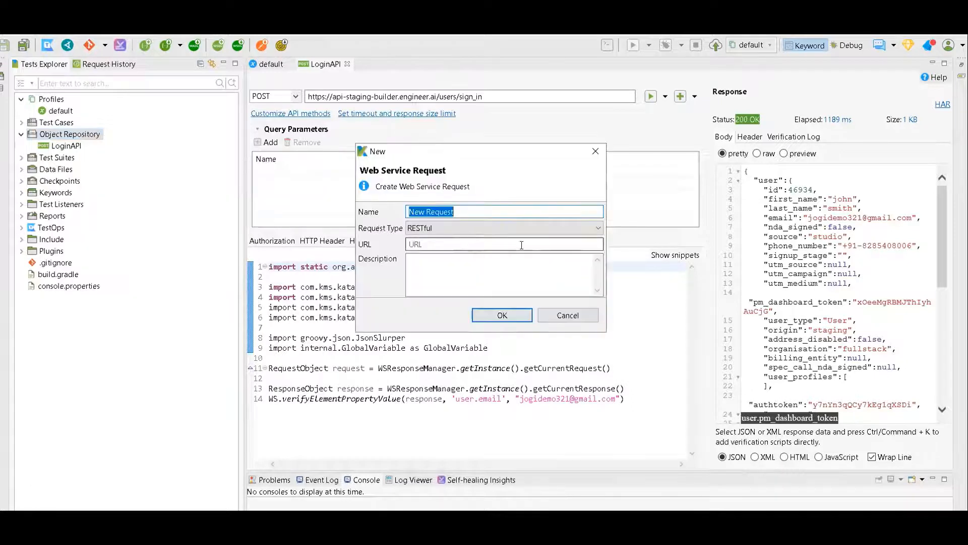
type("Da")
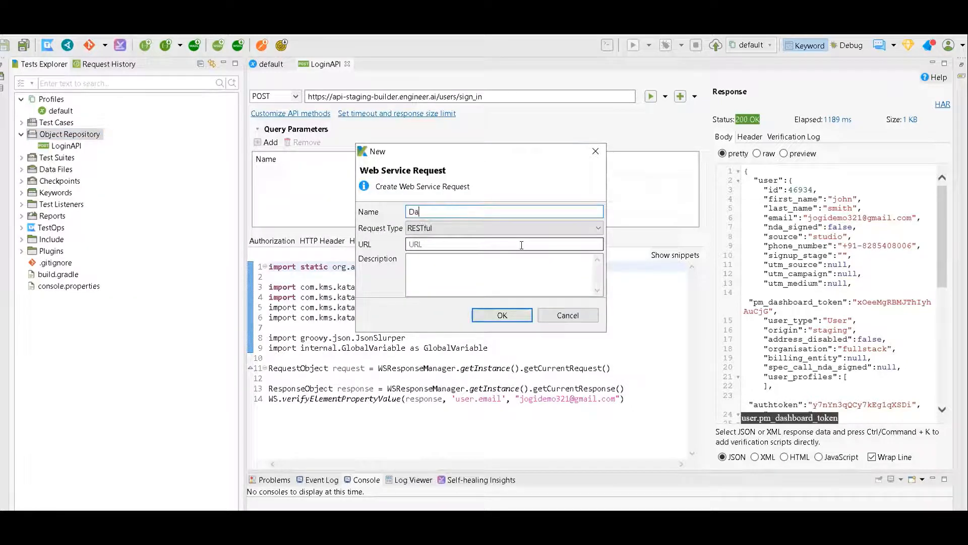
type("shboardAPI")
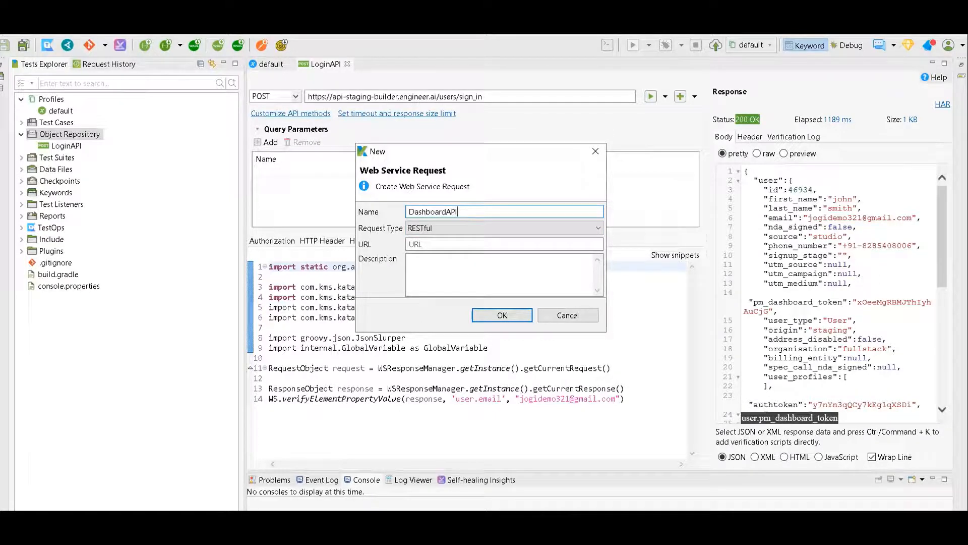
key("alt+Tab")
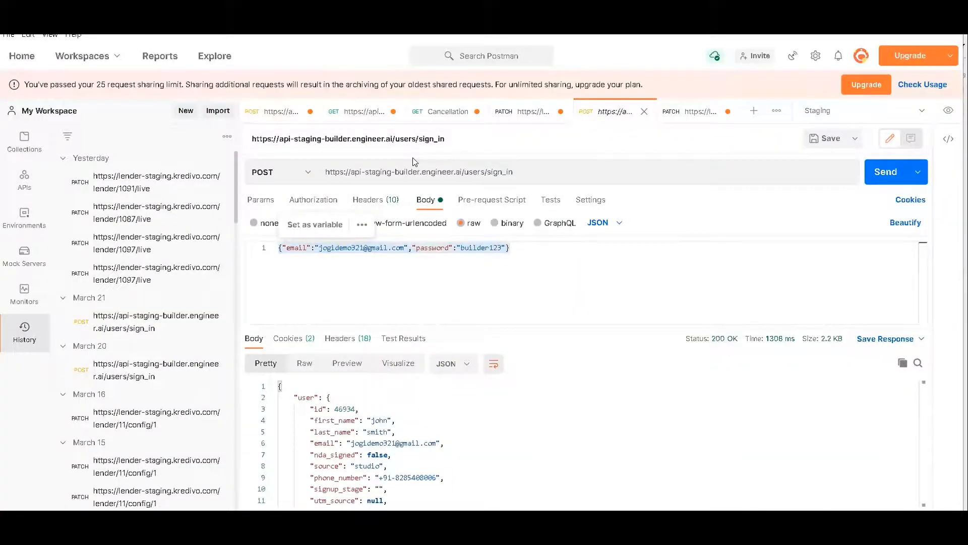
left_click(352, 111)
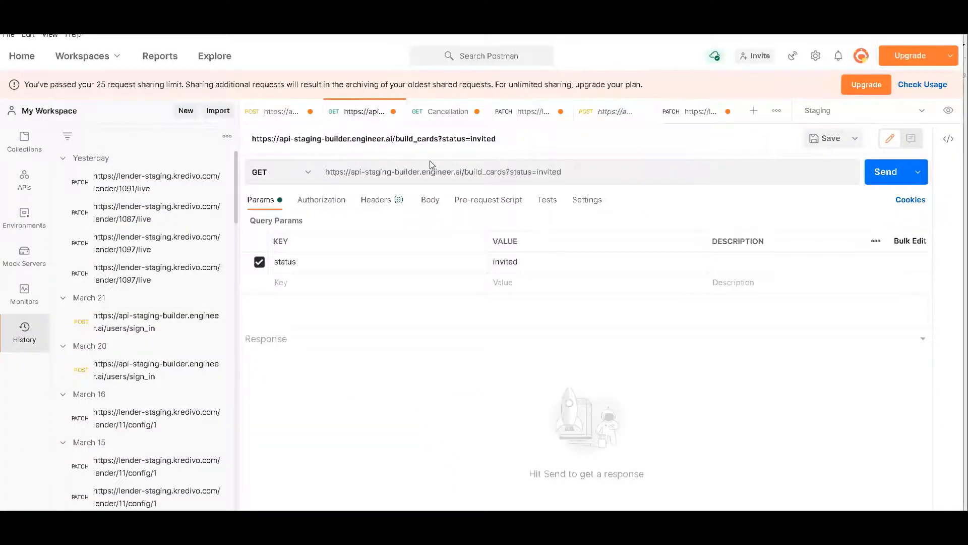
left_click(582, 175)
key("ctrl+a")
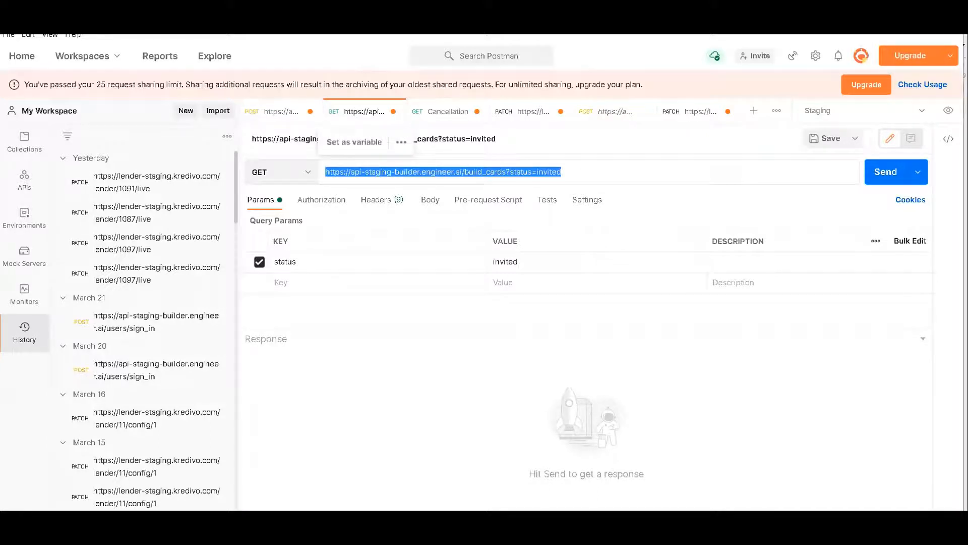
key("alt+Tab")
left_click(457, 245)
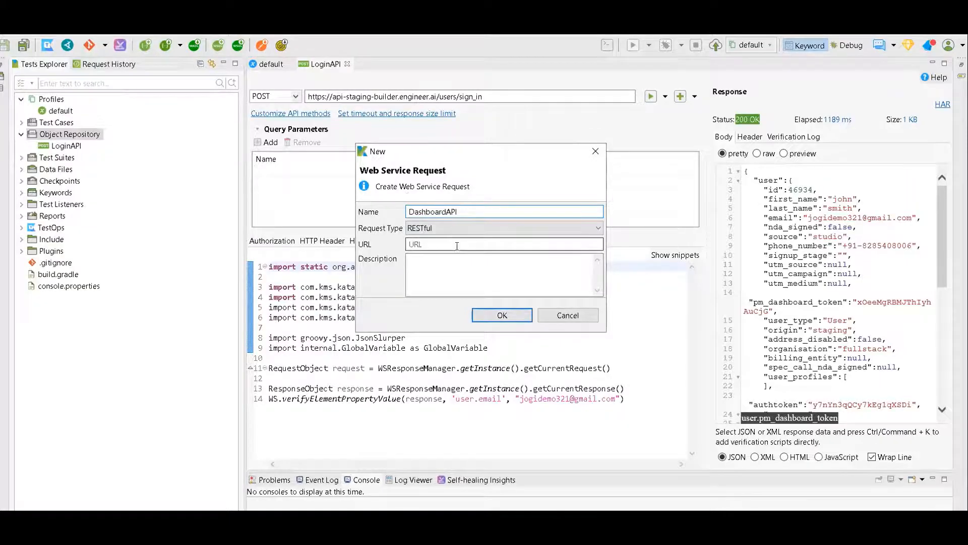
key("ctrl+v")
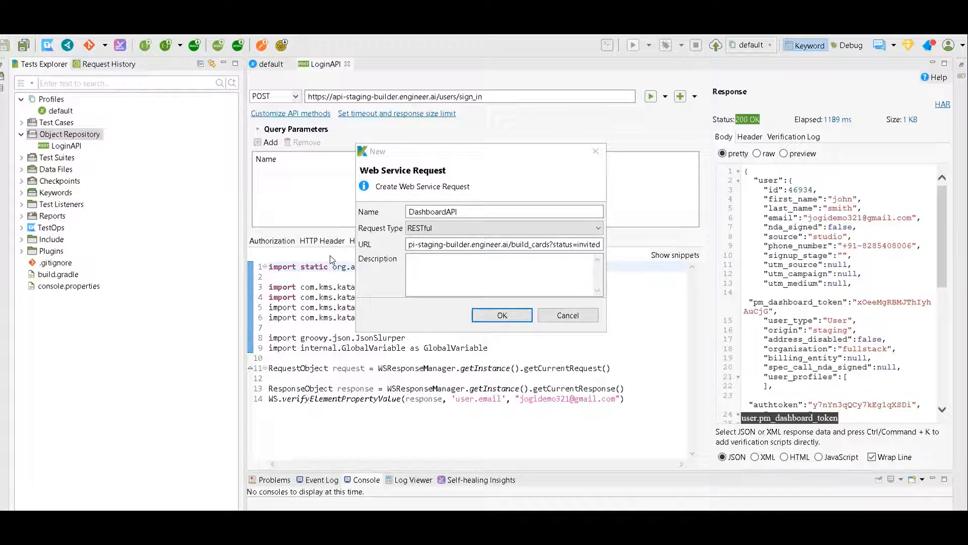
left_click(472, 206)
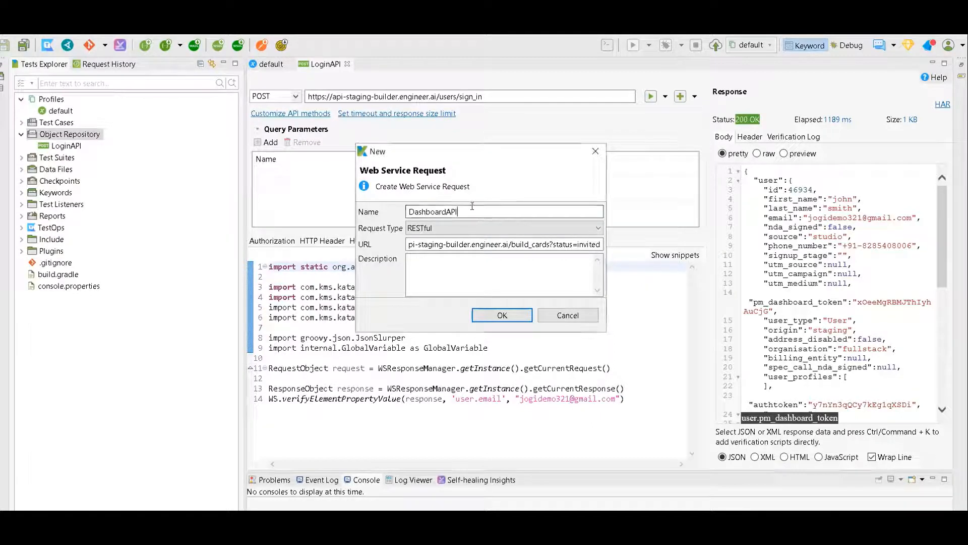
left_click(437, 245)
key("Home")
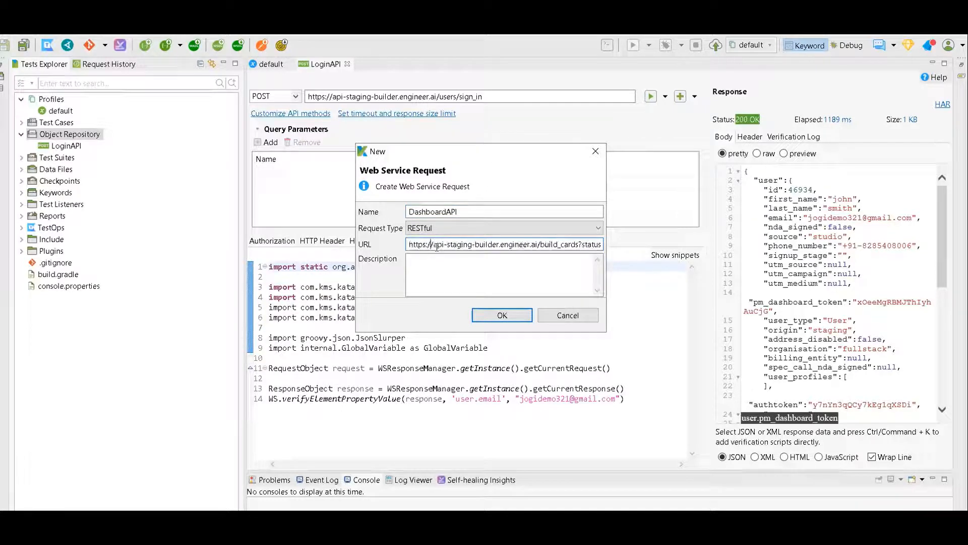
left_click(494, 312)
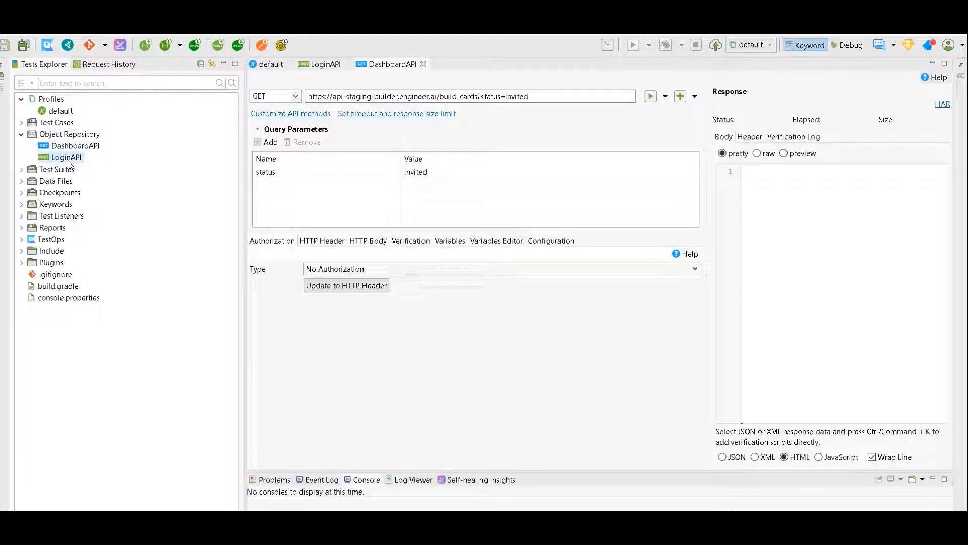
Step: Try to move LoginAPI above DashboardAPI in the Object Repository, accepting the save of pending resources
left_click_drag(69, 160, 74, 144)
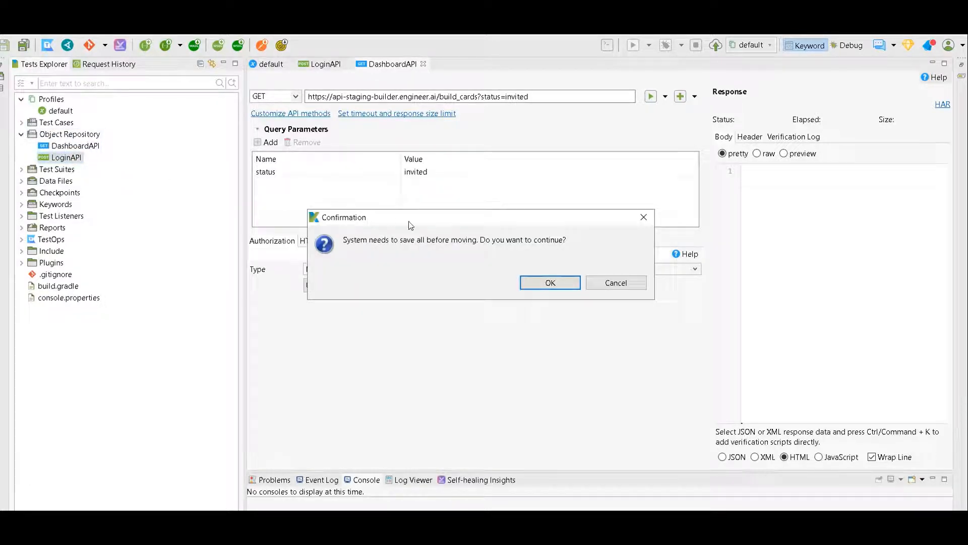
left_click(573, 281)
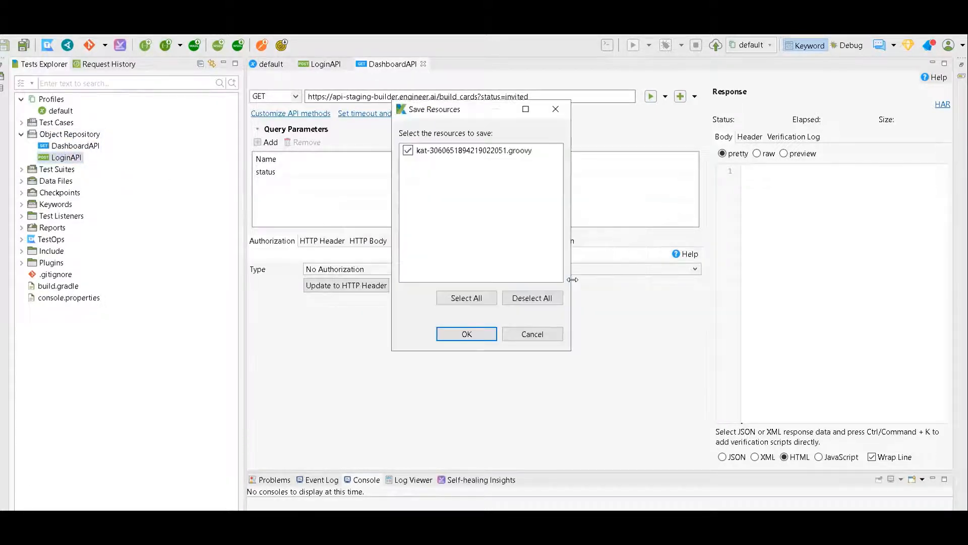
left_click(486, 333)
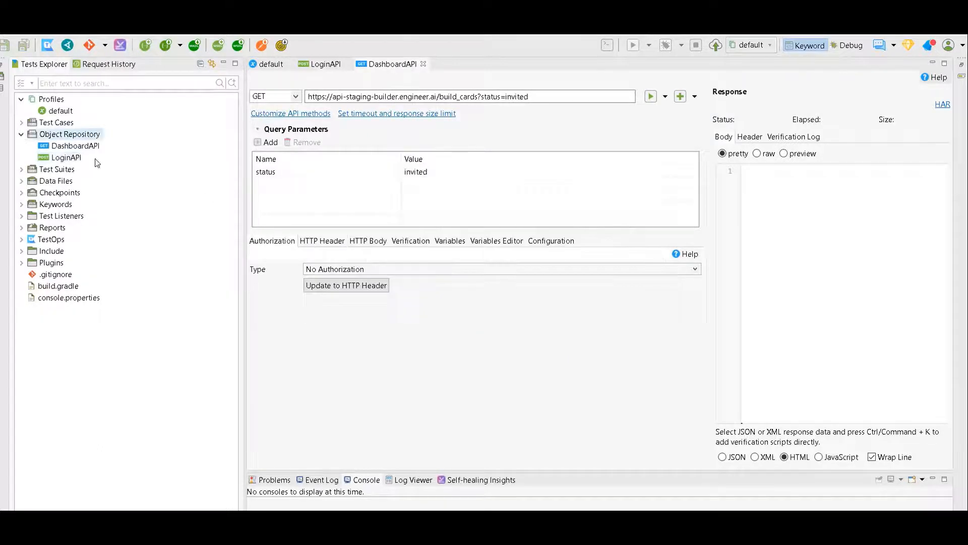
Step: Select DashboardAPI in the Object Repository and send its GET request without any authorization
left_click(66, 149)
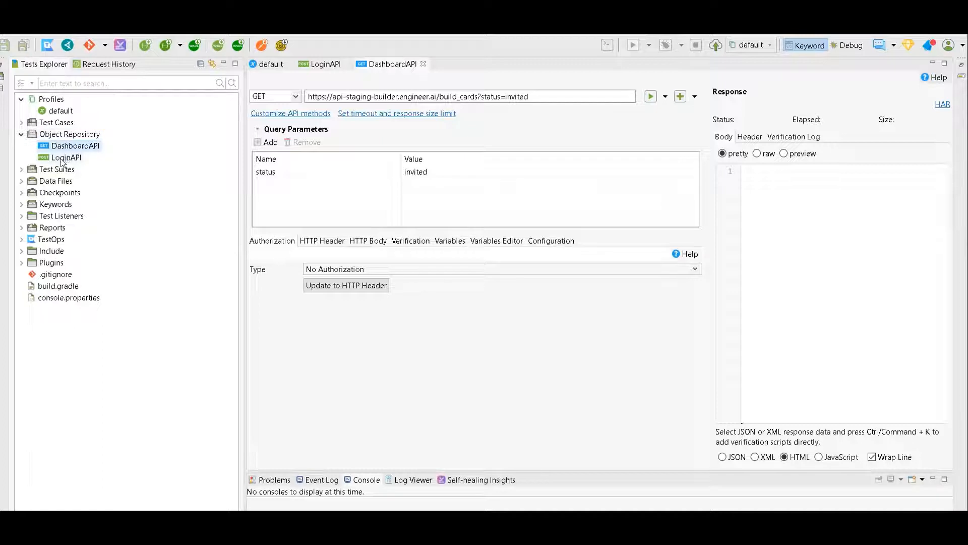
left_click(62, 161)
left_click(62, 151)
left_click(650, 97)
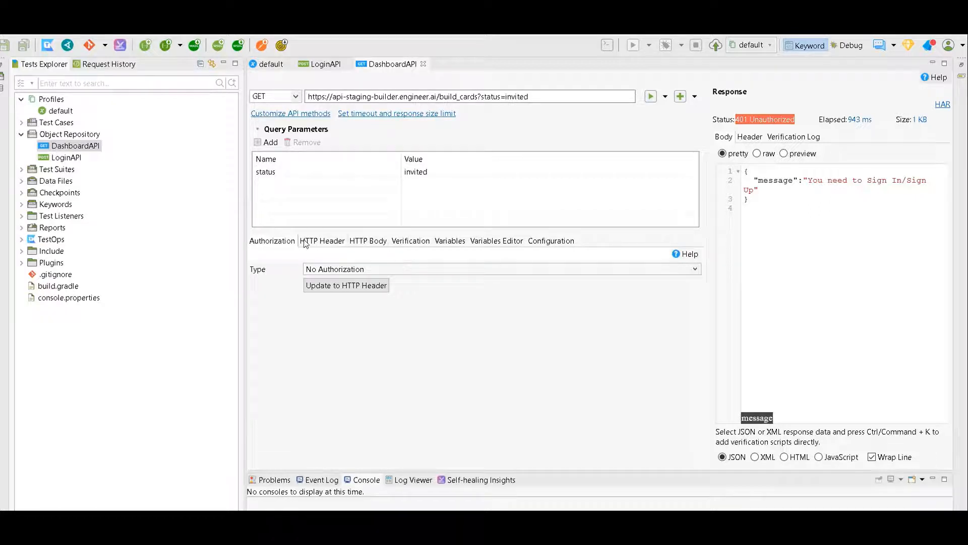
Step: Copy the authtoken header name from the Postman request, add it as an HTTP header of DashboardAPI in Katalon Studio, and save
left_click(330, 242)
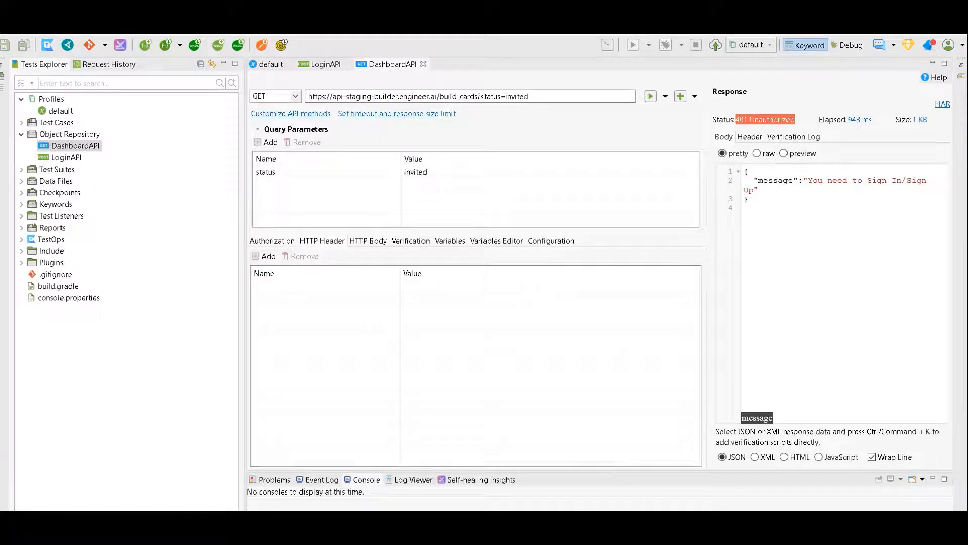
key("alt+Tab")
left_click(384, 200)
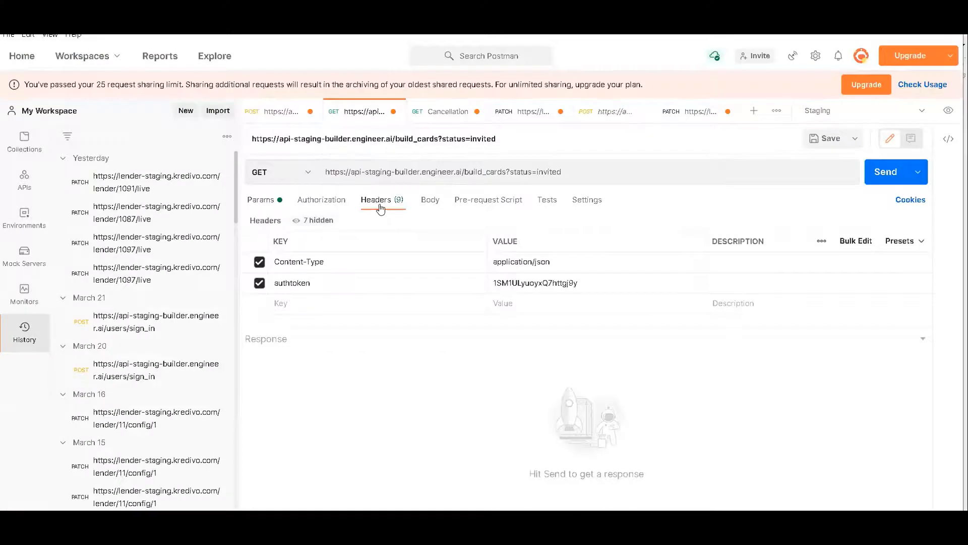
left_click(346, 284)
double_click(346, 286)
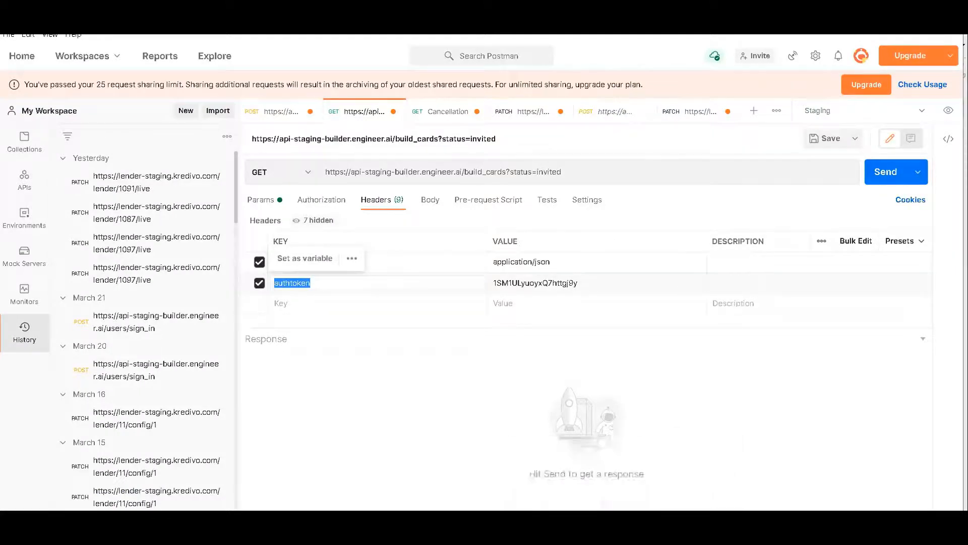
left_click(574, 535)
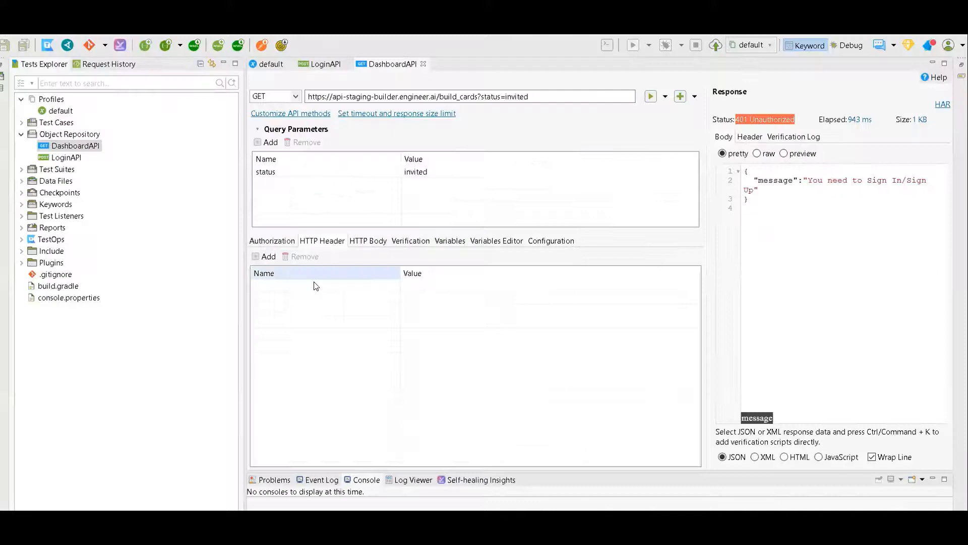
left_click(267, 257)
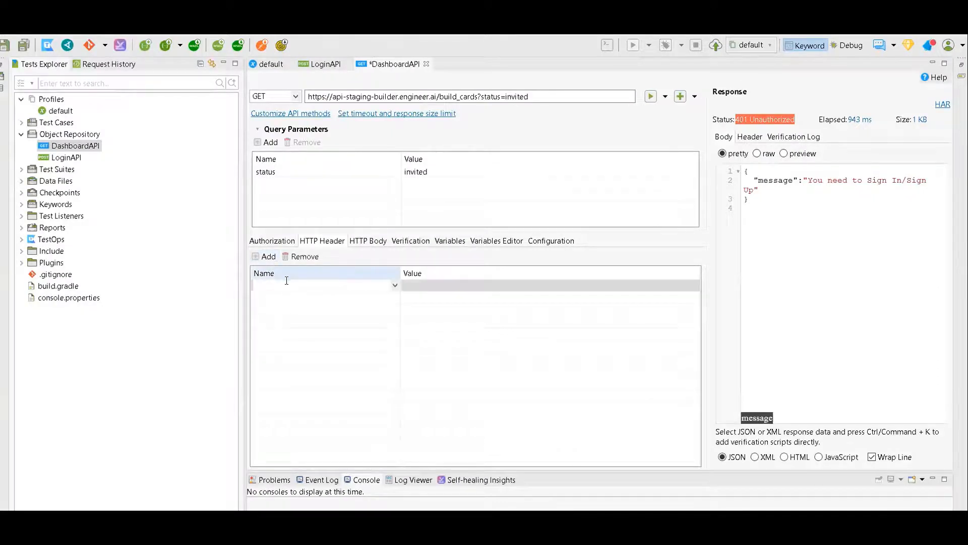
type("authtoken")
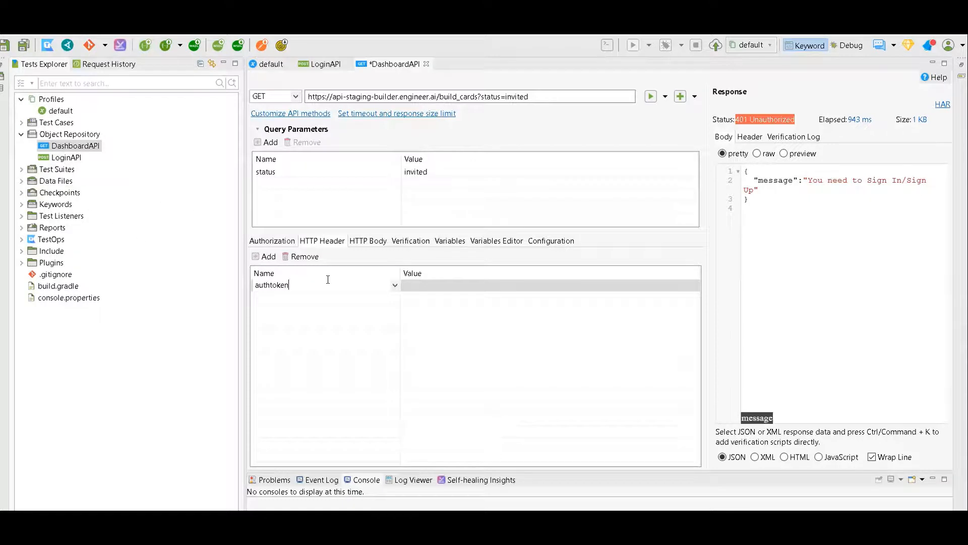
left_click(26, 45)
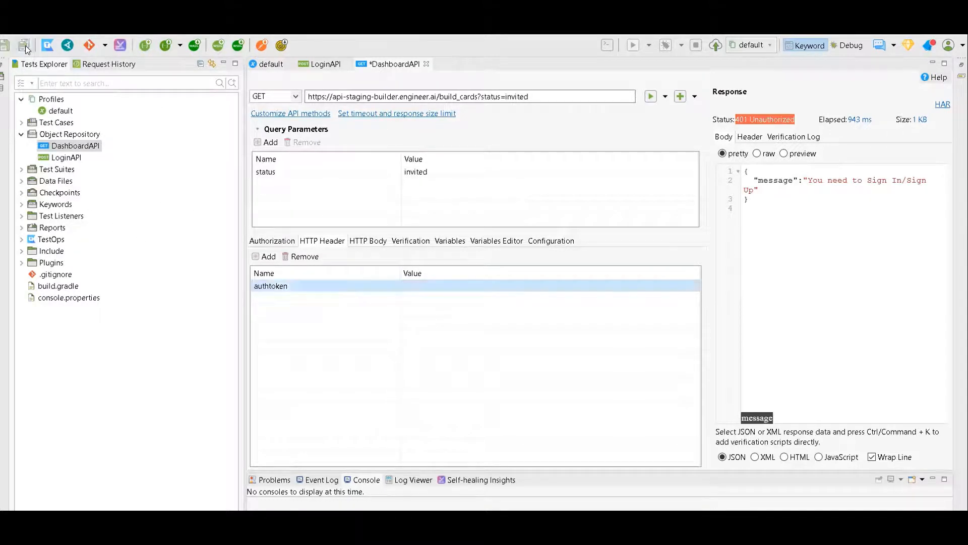
Step: Open LoginAPI and copy the authtoken value from its response body
left_click(71, 159)
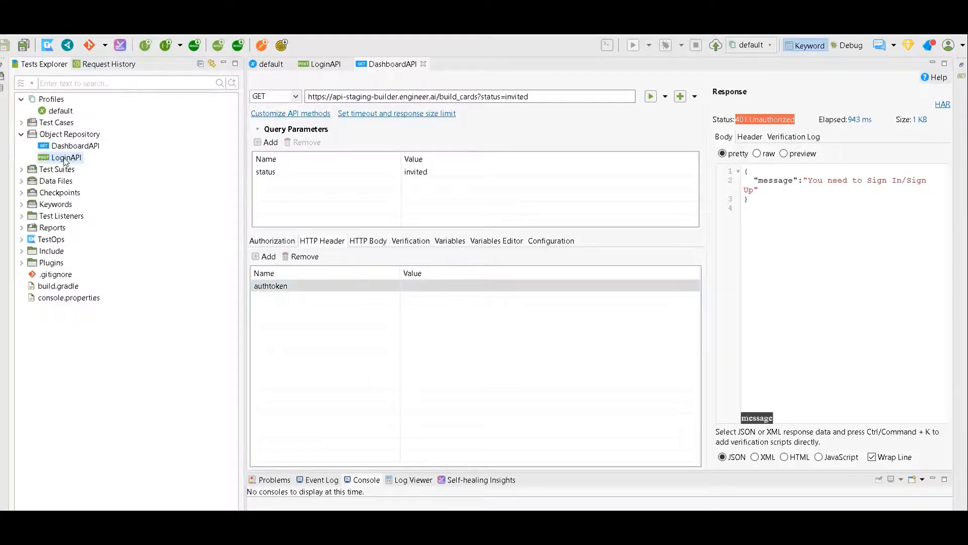
double_click(70, 158)
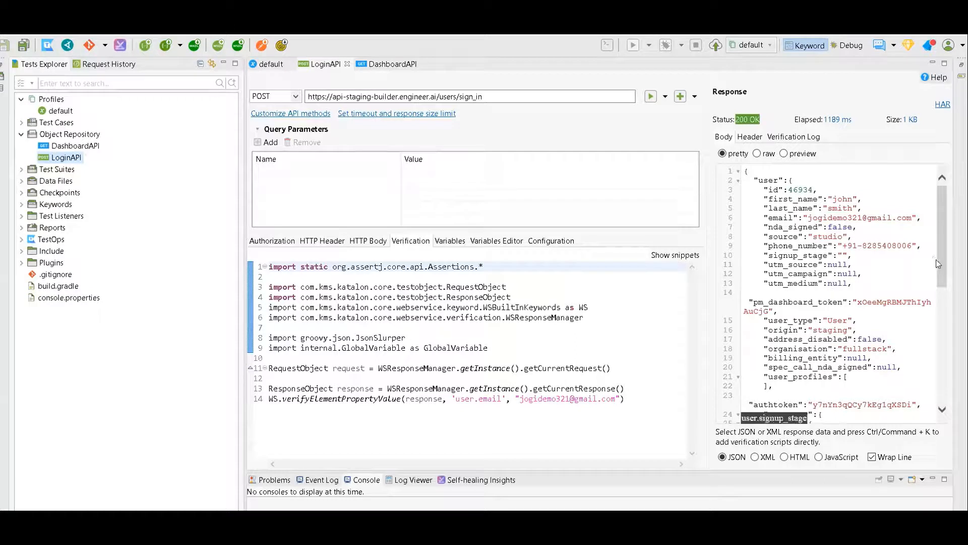
left_click_drag(938, 265, 941, 301)
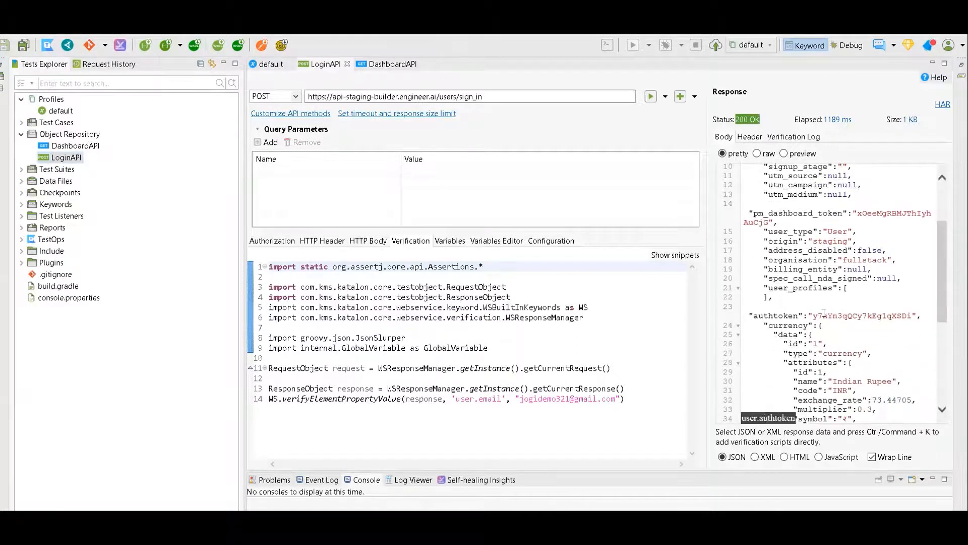
left_click_drag(813, 316, 911, 315)
key("ctrl+c")
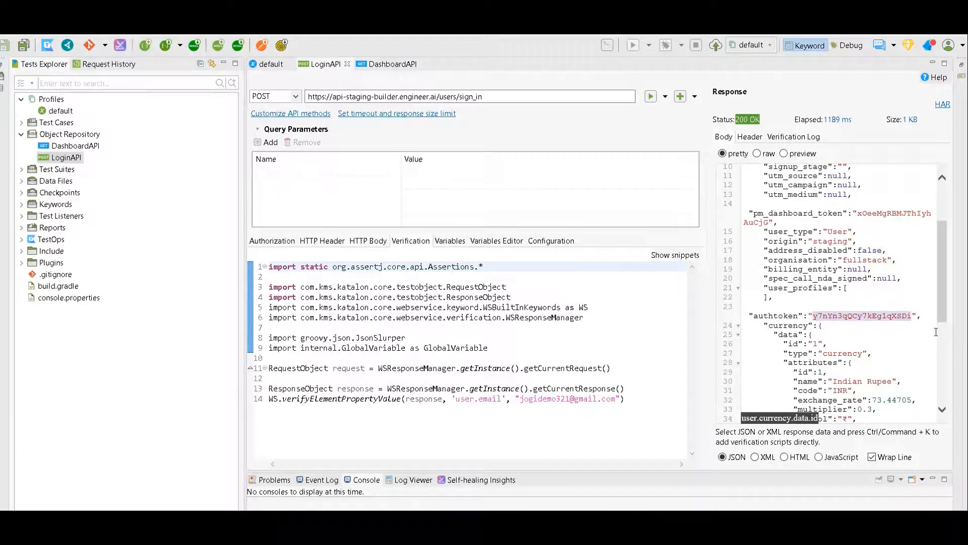
Step: Paste the copied authentication token as the value of DashboardAPI's authtoken header and save the request
double_click(69, 145)
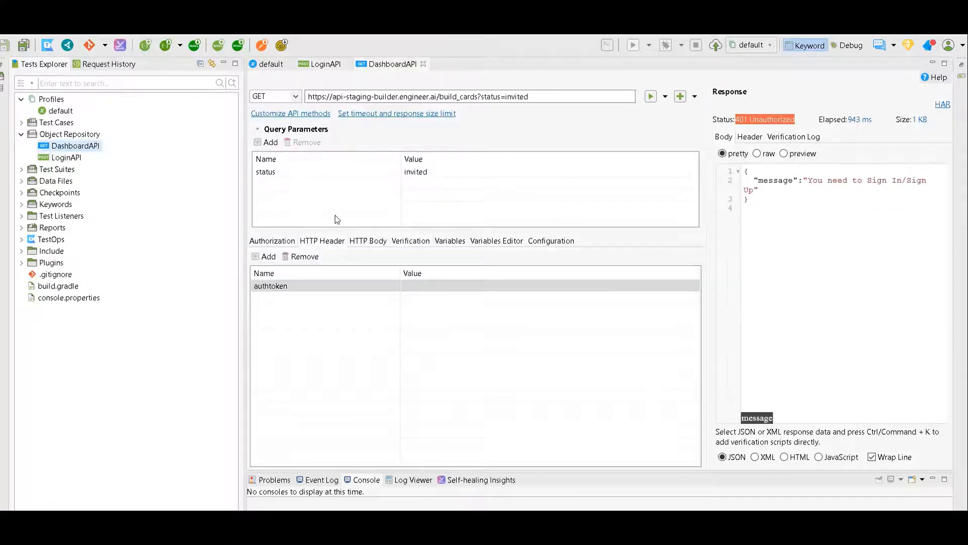
left_click(416, 285)
left_click(417, 285)
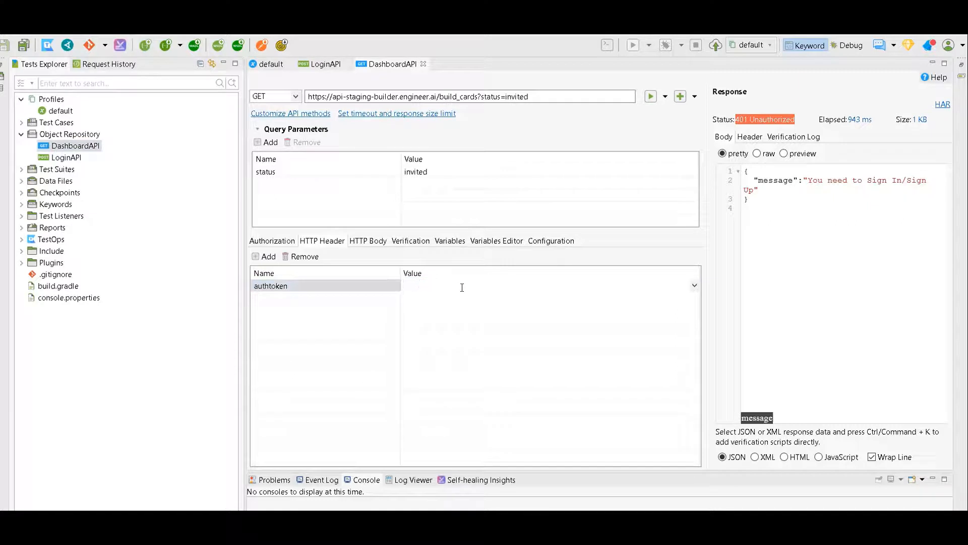
key("ctrl+v")
left_click(345, 284)
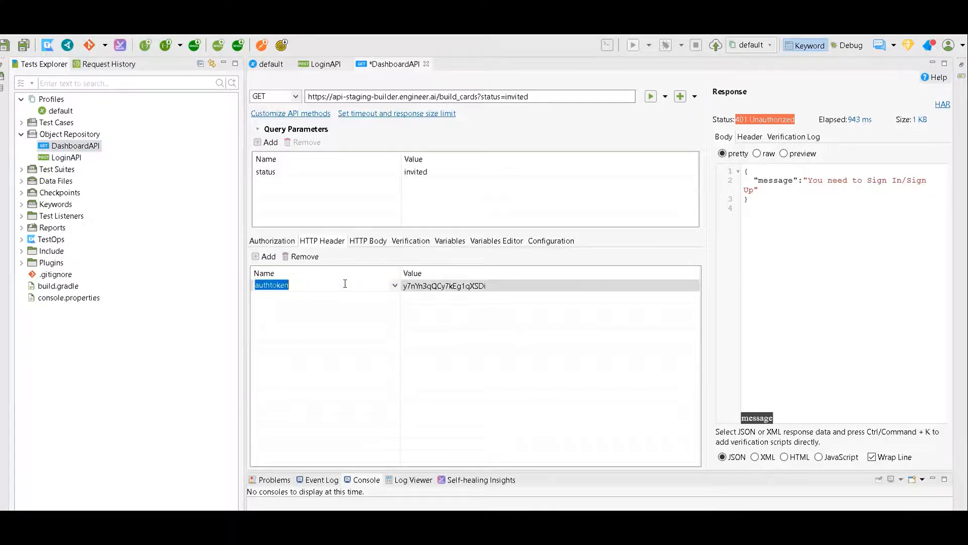
left_click(25, 46)
Step: Open LoginAPI and check the authtoken value in its response body against DashboardAPI's header value
left_click(86, 132)
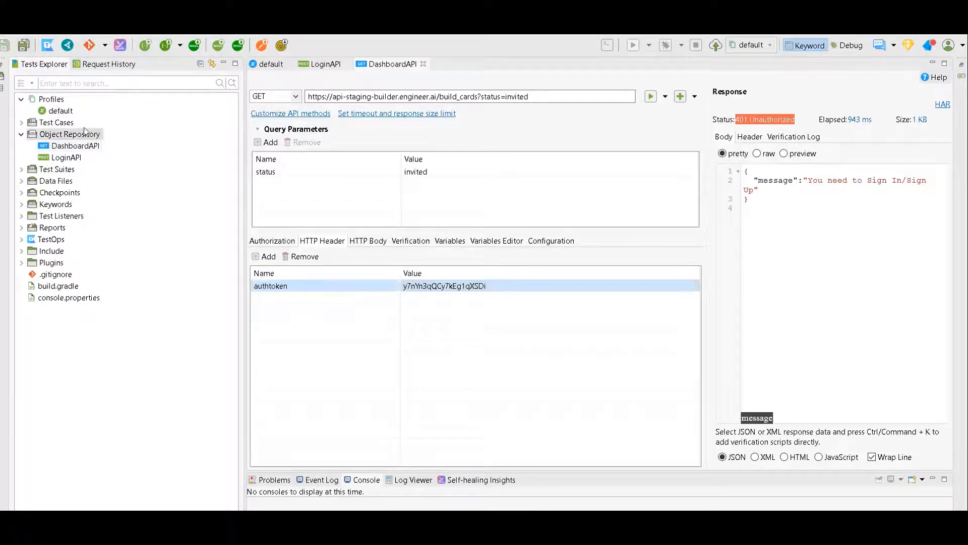
left_click(68, 158)
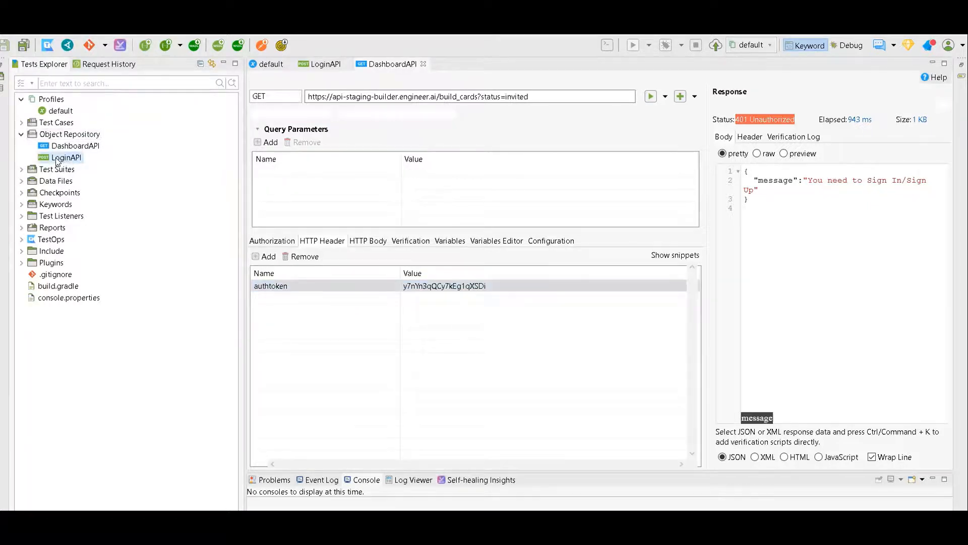
double_click(57, 160)
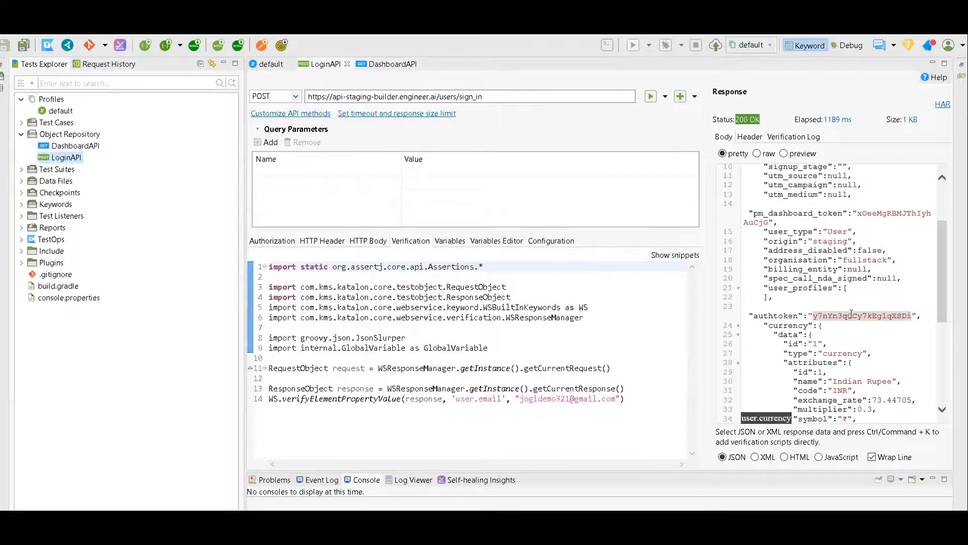
Step: Return to DashboardAPI and send its GET request with the authtoken header, saving the pending changes
double_click(76, 148)
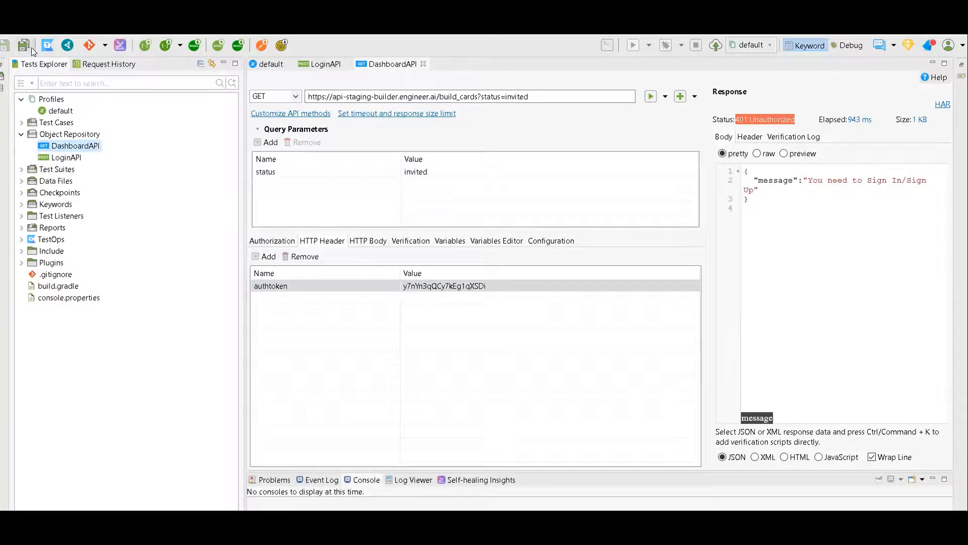
left_click(650, 97)
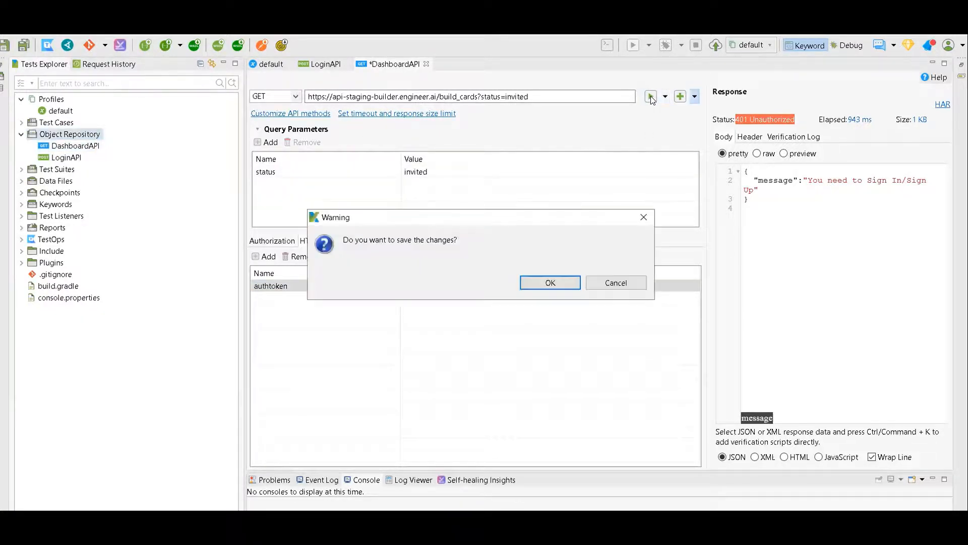
left_click(549, 281)
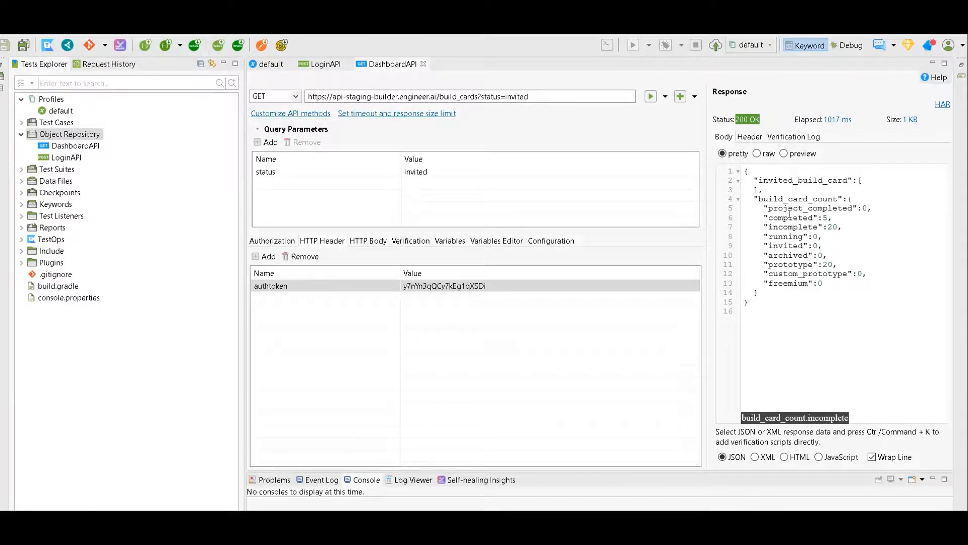
Step: Generate a verification script from the completed property in DashboardAPI's response body and hide the snippets
left_click(790, 216)
left_click_drag(768, 217, 809, 215)
key("ctrl+k")
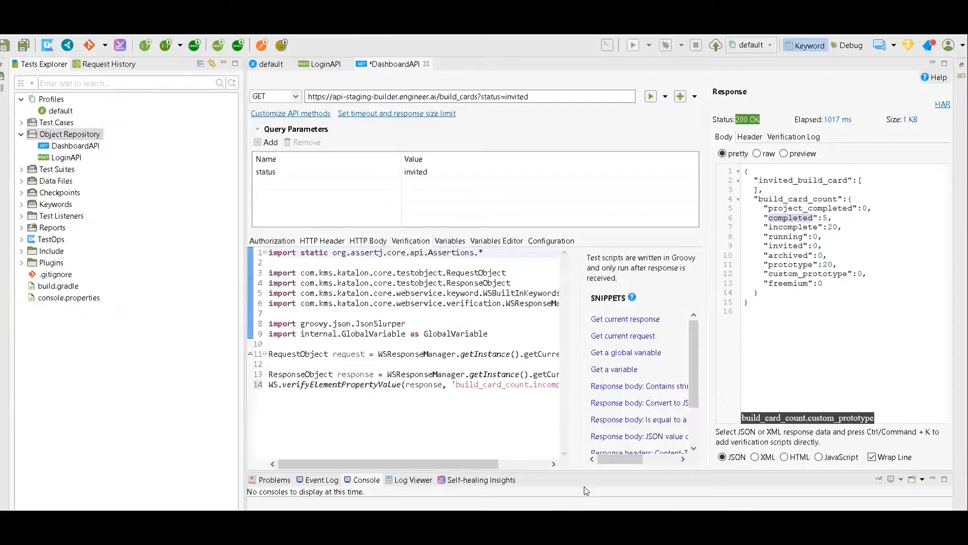
left_click_drag(462, 464, 512, 464)
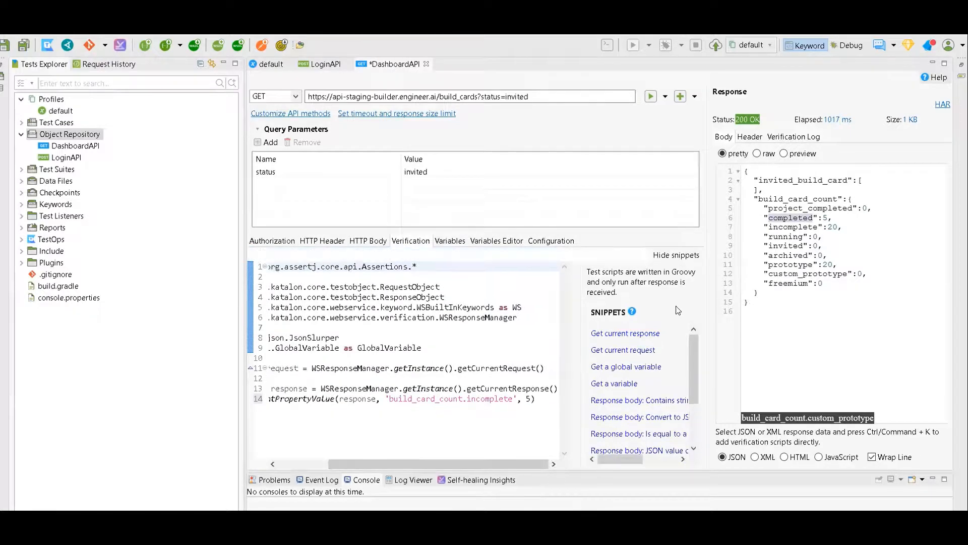
left_click(678, 255)
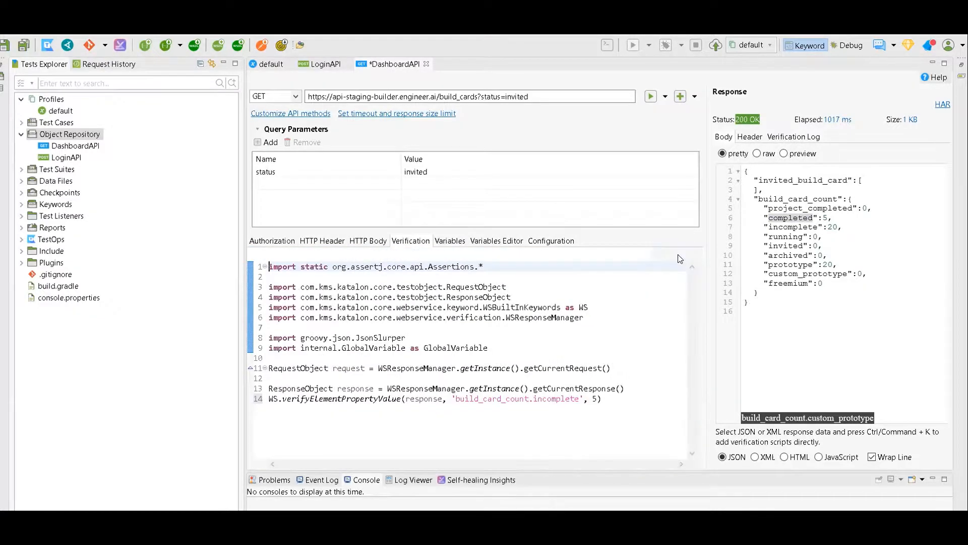
Step: Correct the property path in the generated verification line to build_card_count.completed
left_click(538, 398)
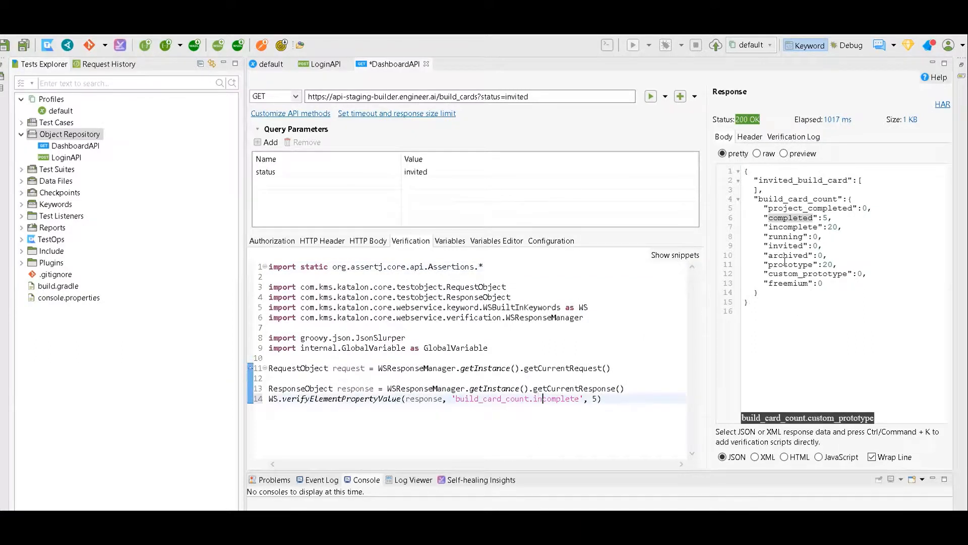
mouse_move(573, 385)
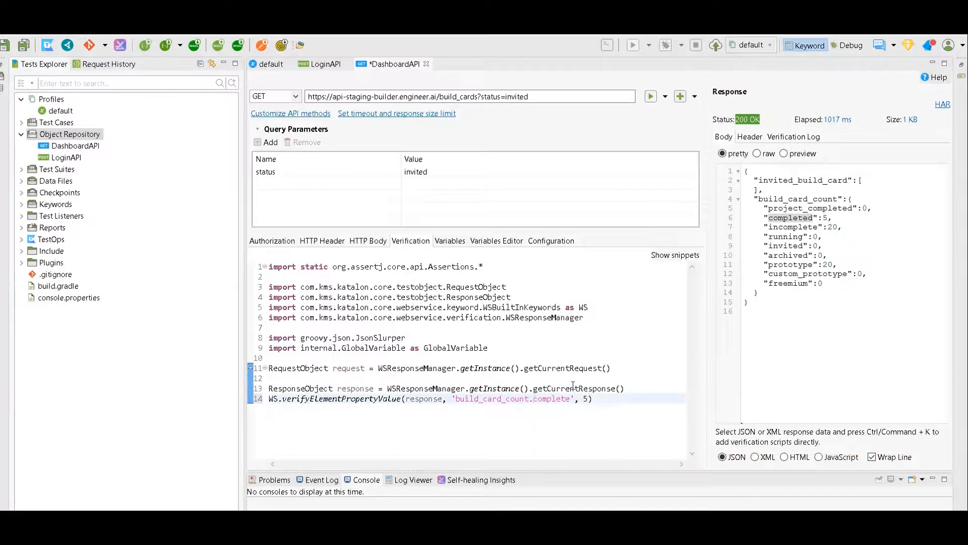
left_click(571, 398)
type("d")
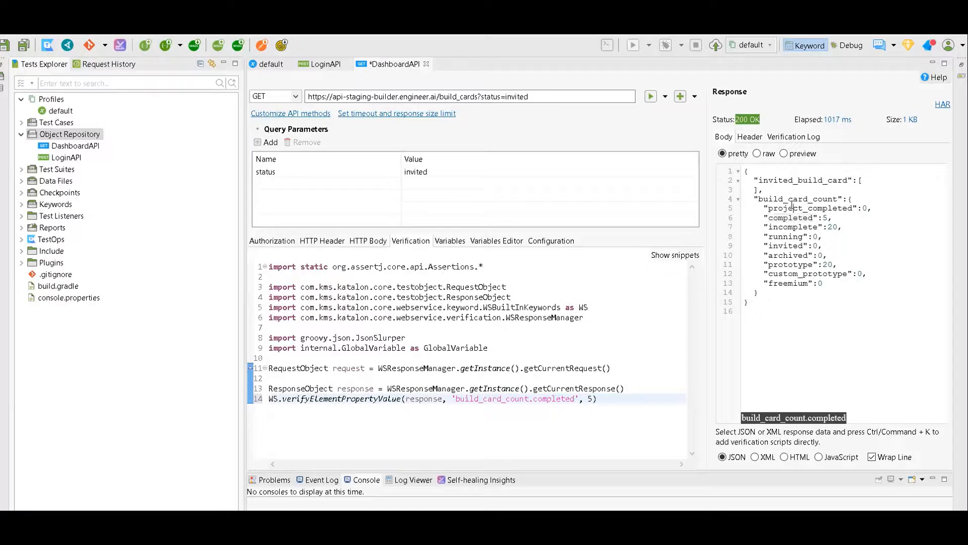
Step: Generate a second build_card_count.completed verification with value 0 and delete the original line with value 5
key("ctrl+k")
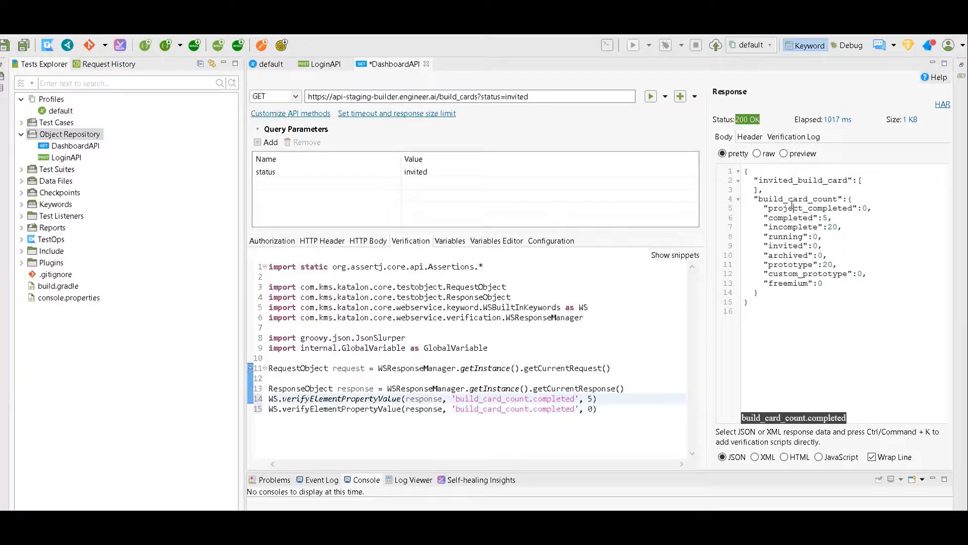
triple_click(445, 400)
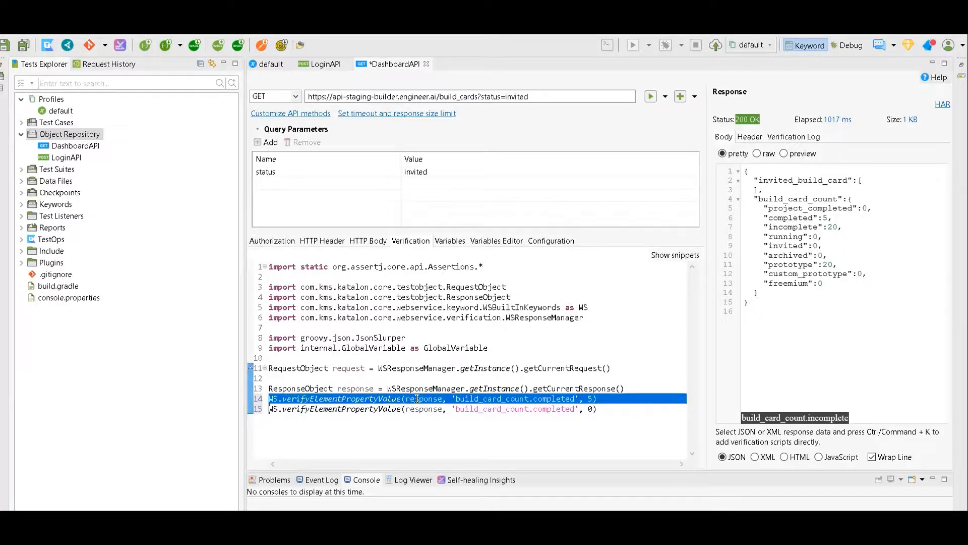
key("Delete")
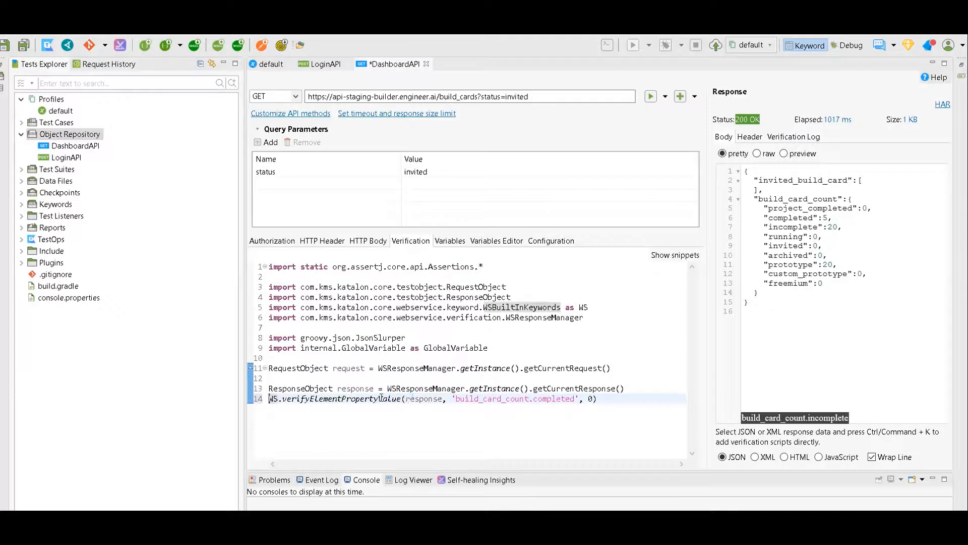
Step: Examine the WS.verifyElementPropertyValue statement in the verification script and the method's parameter signature
triple_click(381, 400)
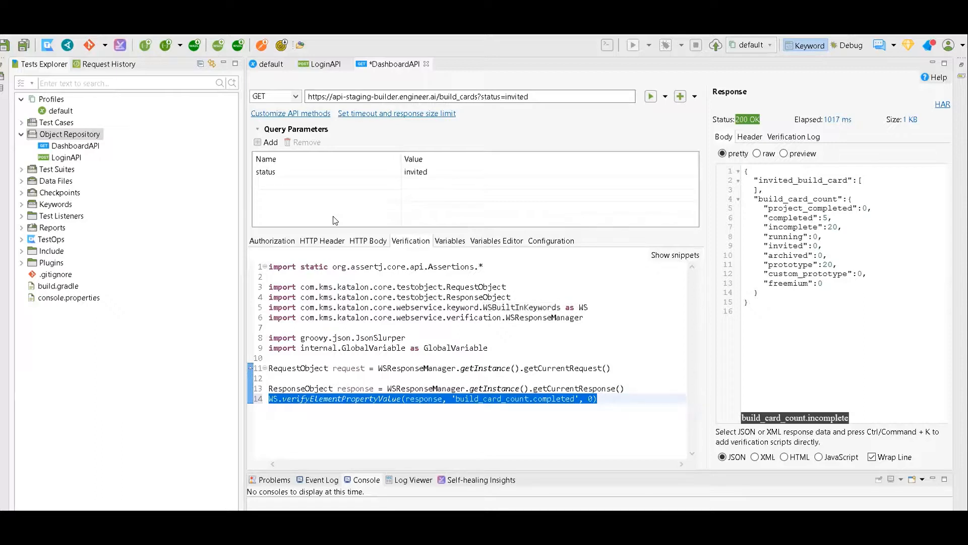
left_click(379, 368)
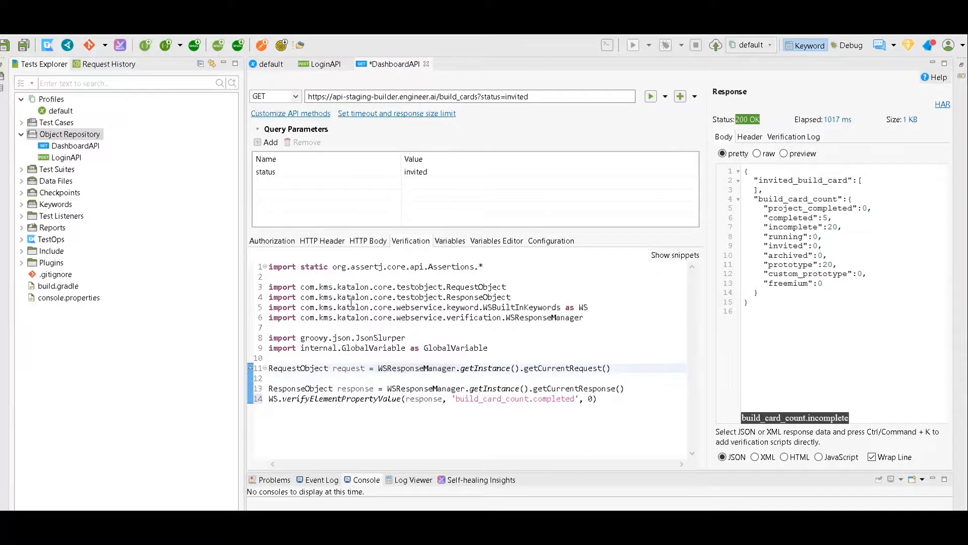
double_click(283, 398)
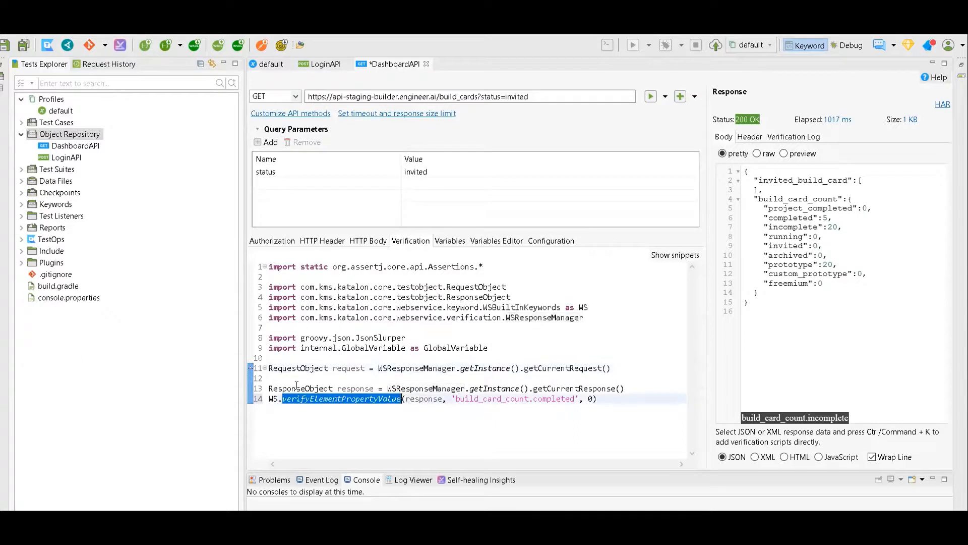
double_click(270, 399)
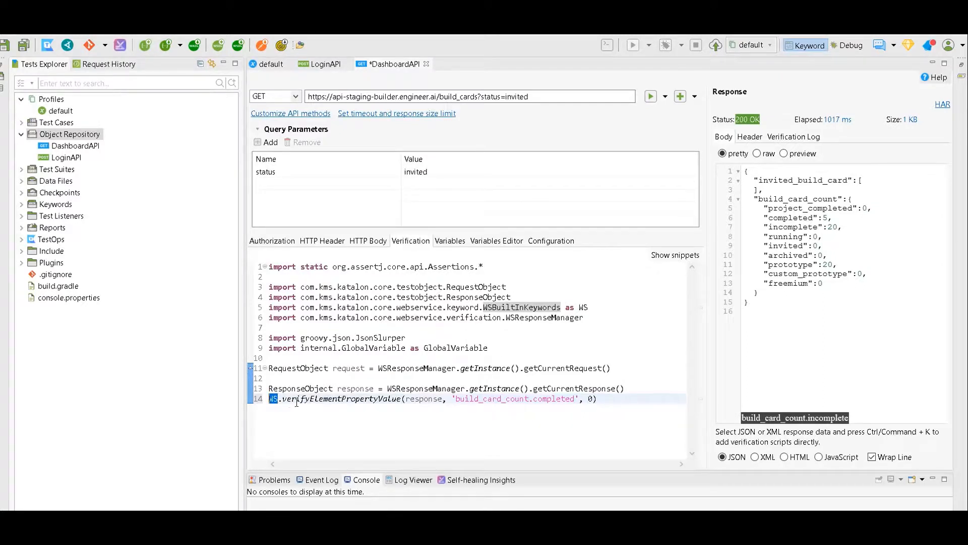
left_click_drag(283, 398, 403, 399)
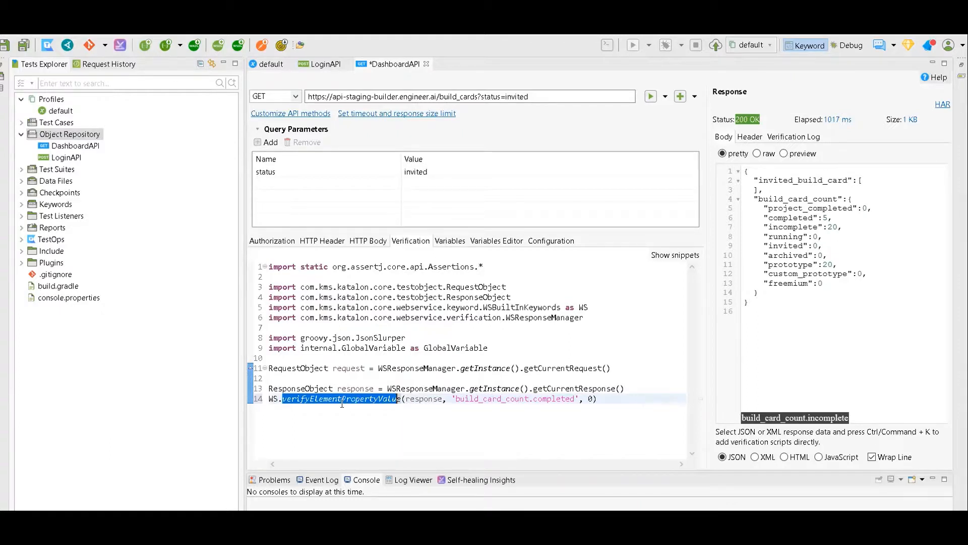
mouse_move(336, 400)
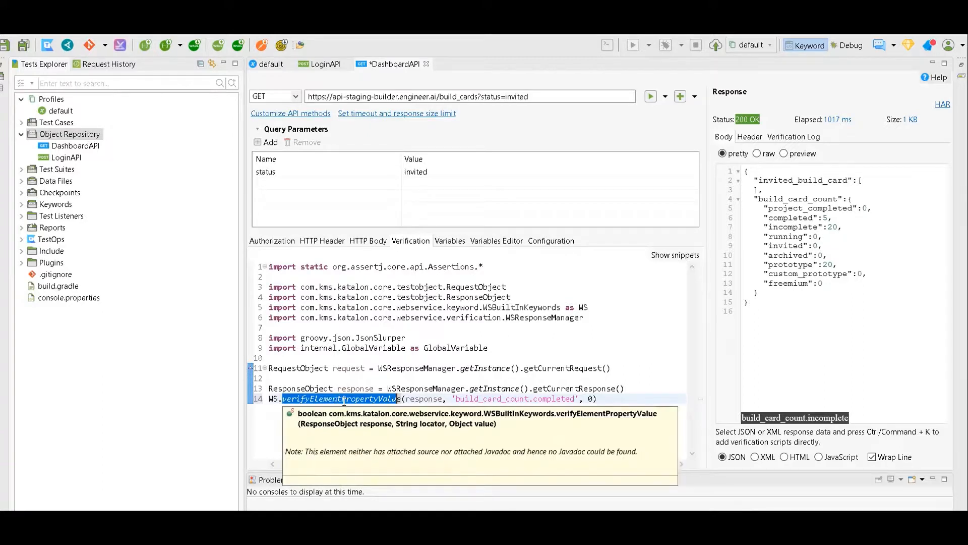
mouse_move(366, 423)
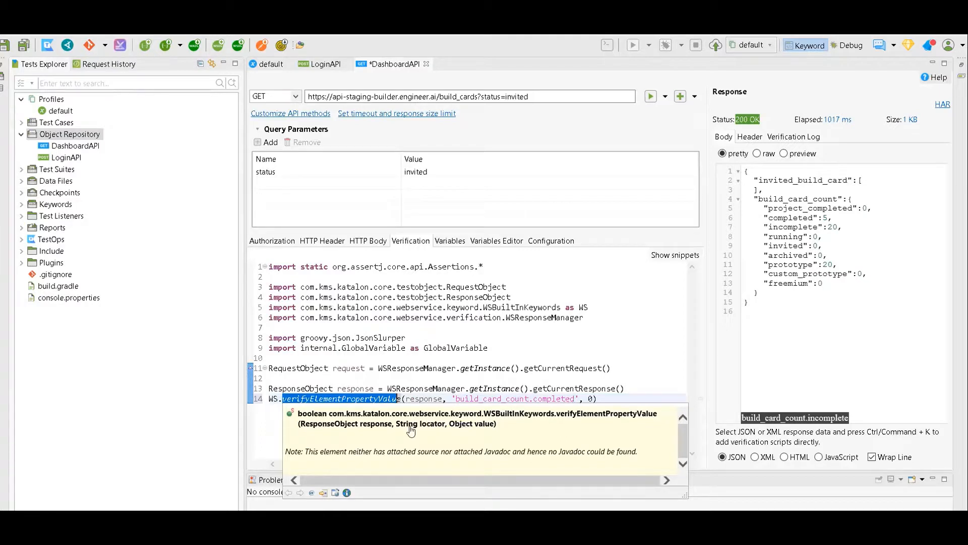
Step: Set the expected value of the build_card_count.completed verification to 5 and save DashboardAPI
left_click(594, 399)
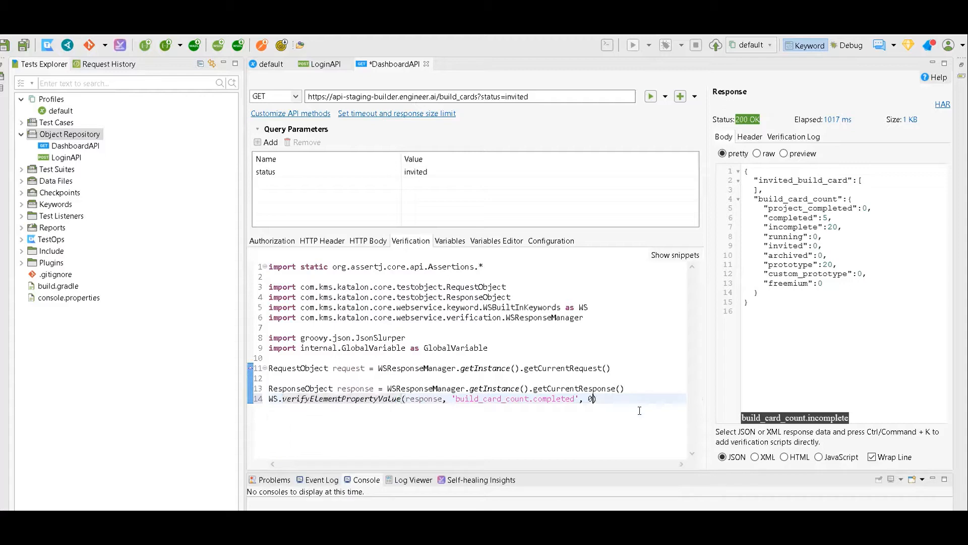
key("BackSpace")
type("5")
left_click(23, 46)
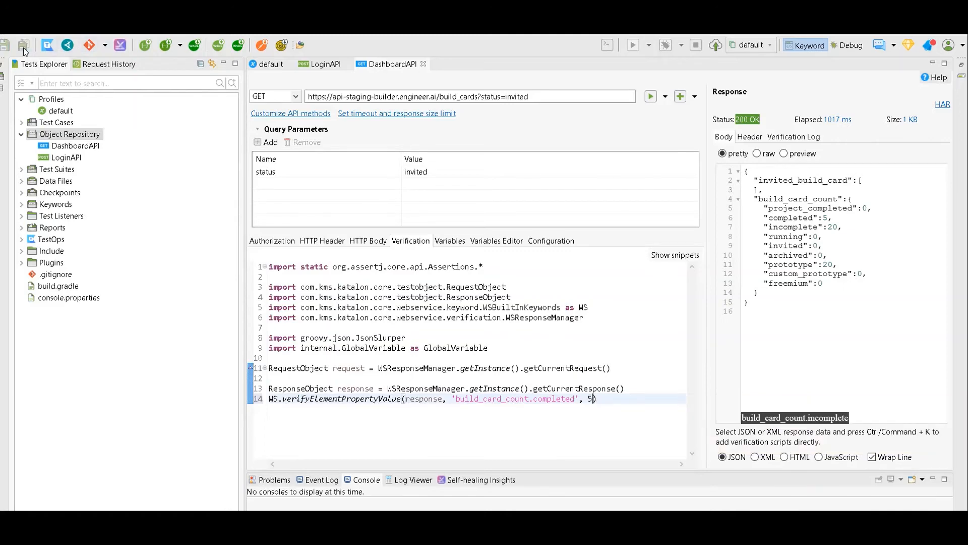